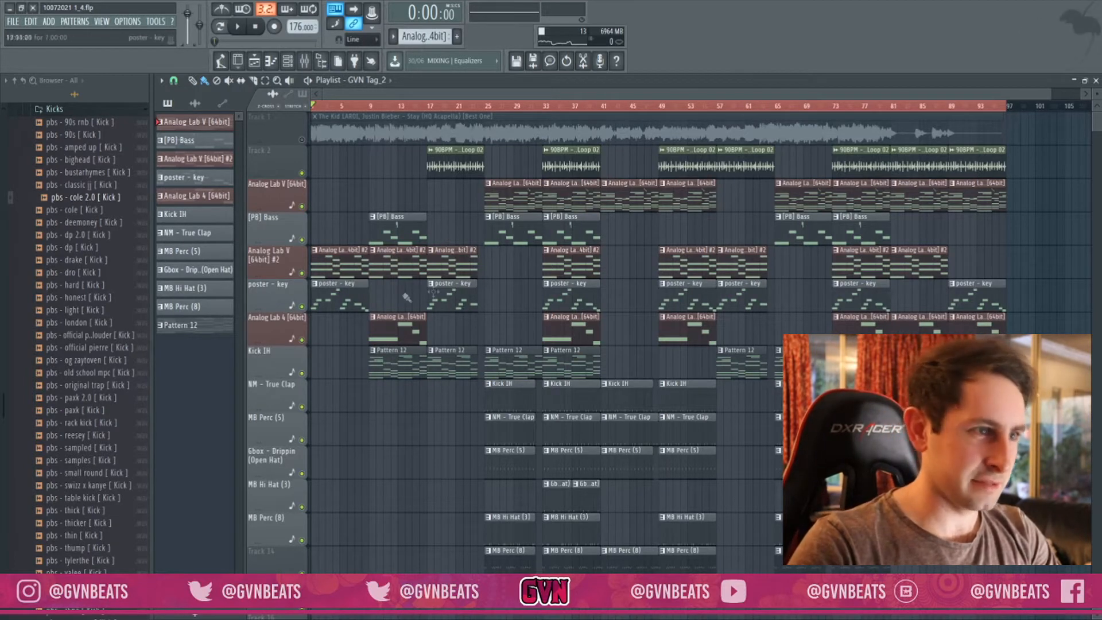
Look over the song arrangement in the playlist and bring up the channel rack
scroll(353, 422, down, 2)
scroll(355, 405, up, 2)
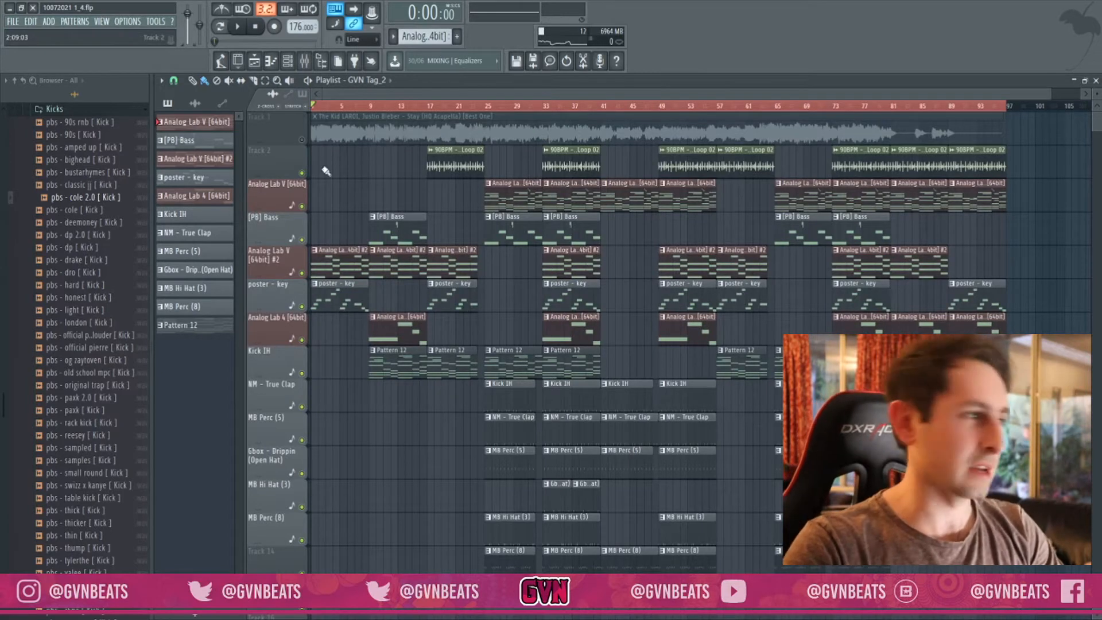
click(287, 61)
key(F6)
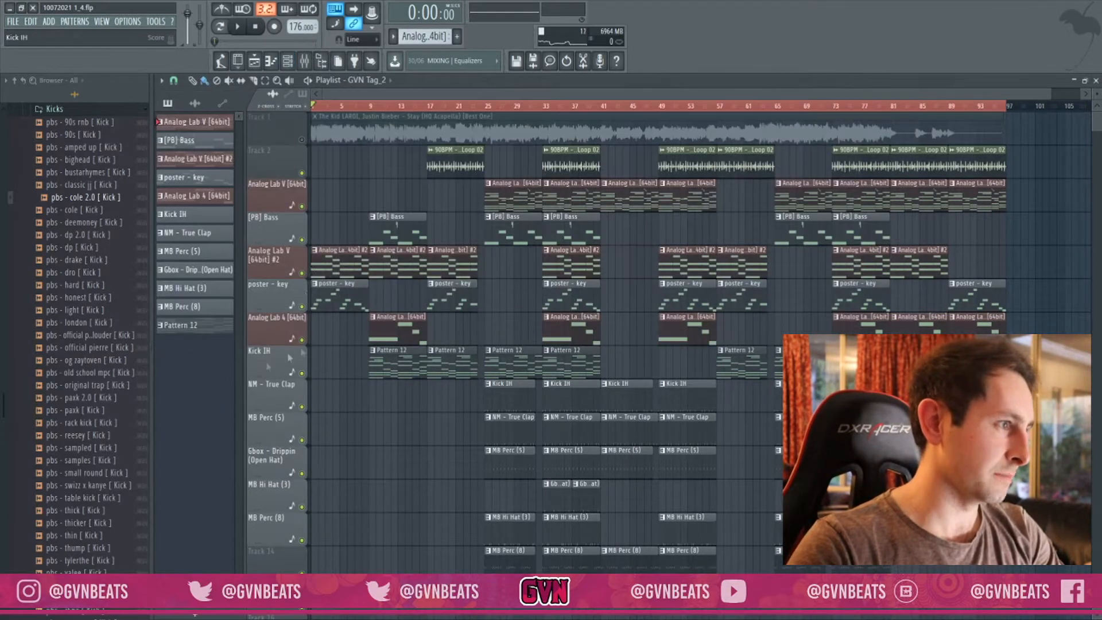
scroll(358, 108, up, 3)
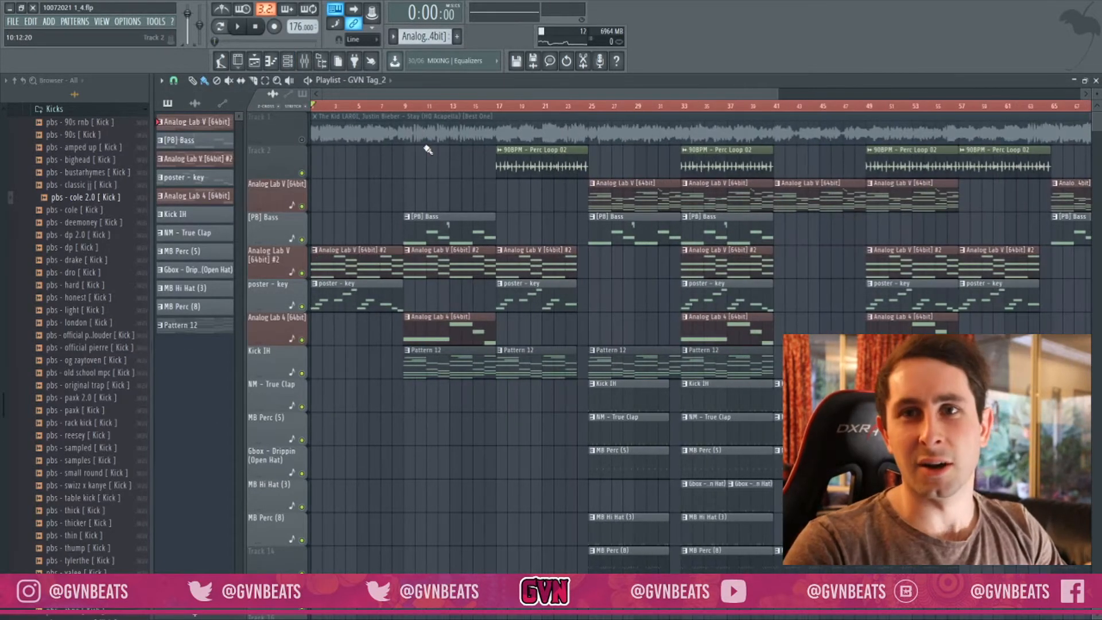
click(288, 61)
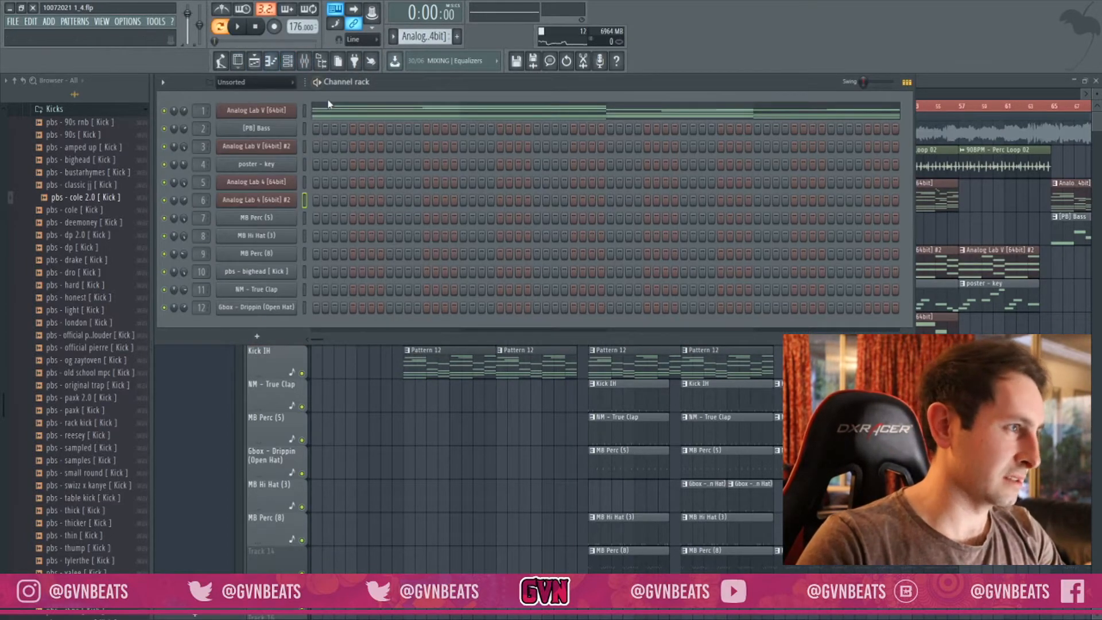
key(F6)
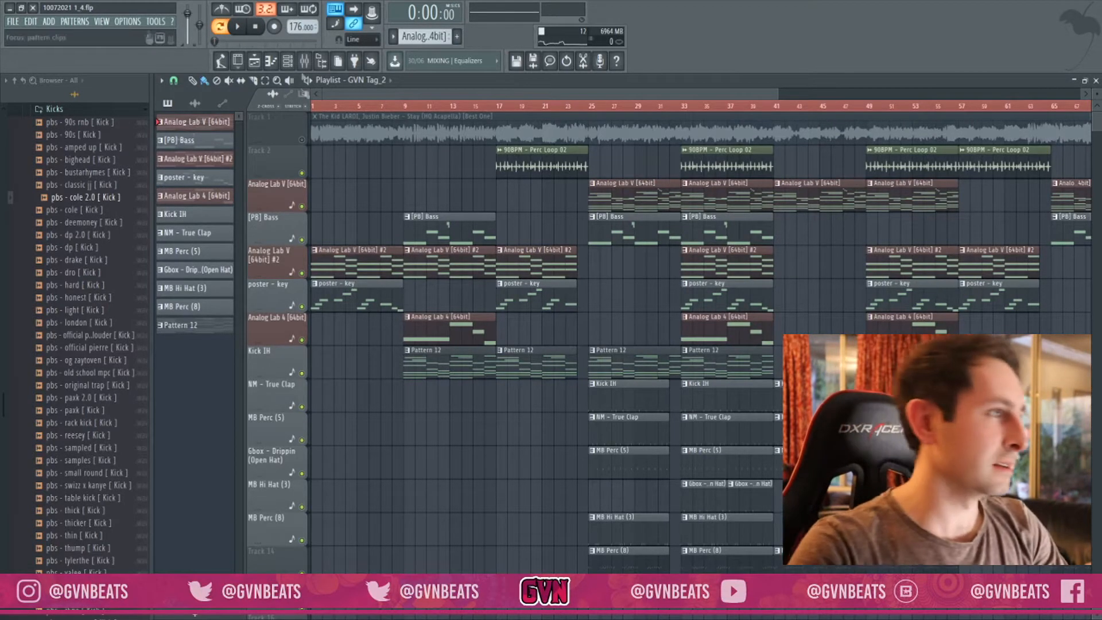
click(288, 61)
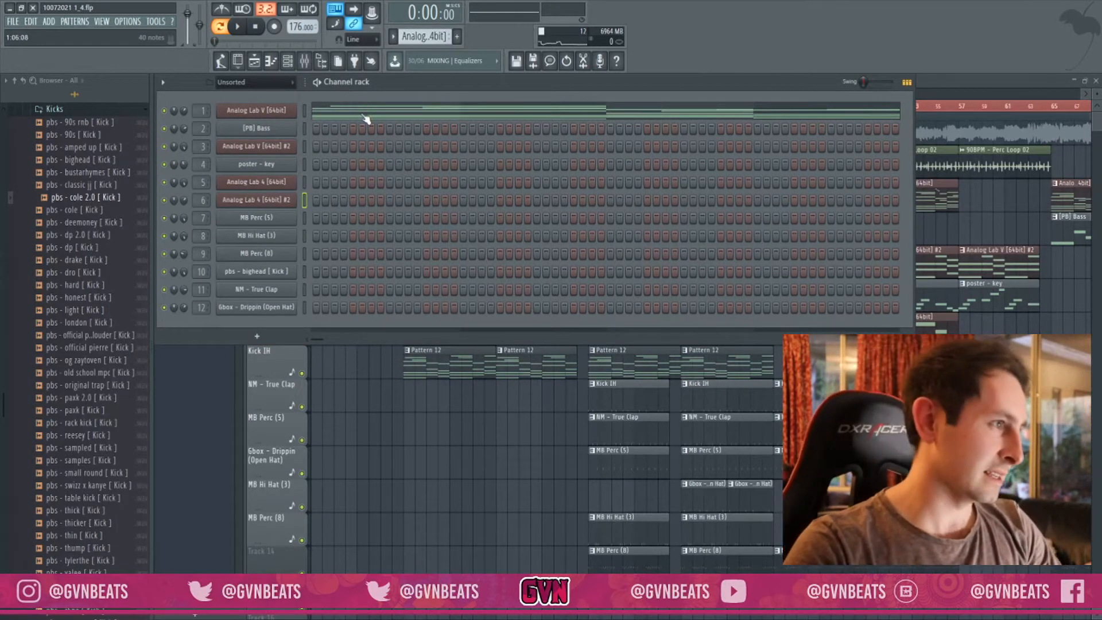
Open the first Analog Lab V channel's notes in the piano roll and examine all eight bars of chords and melody
click(336, 115)
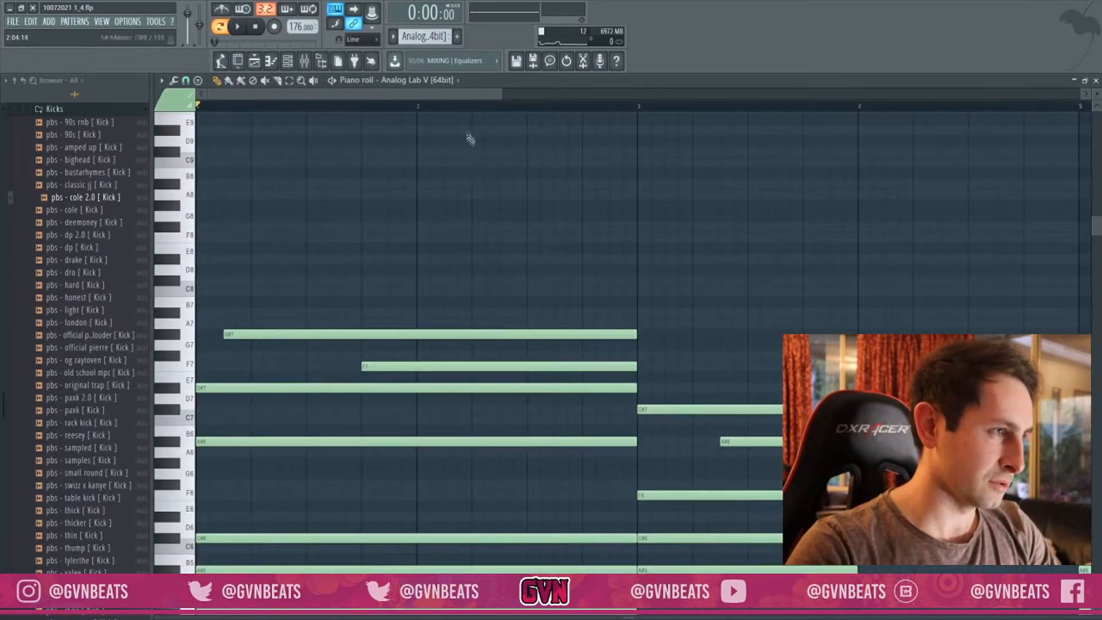
ctrl+scroll(460, 113, down, 5)
scroll(489, 230, down, 6)
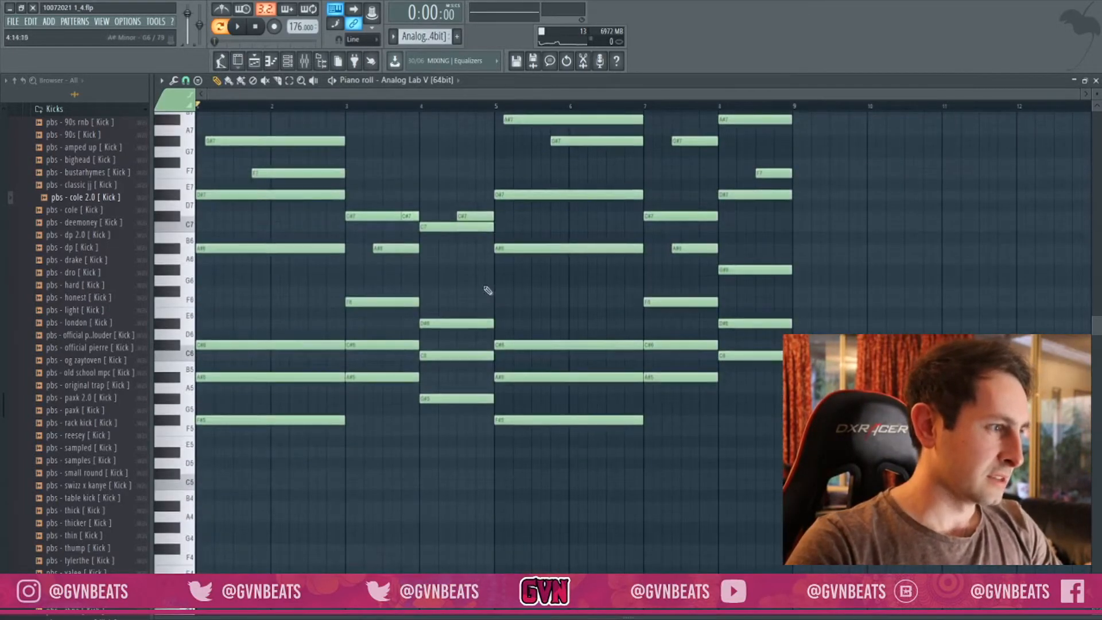
scroll(488, 291, up, 6)
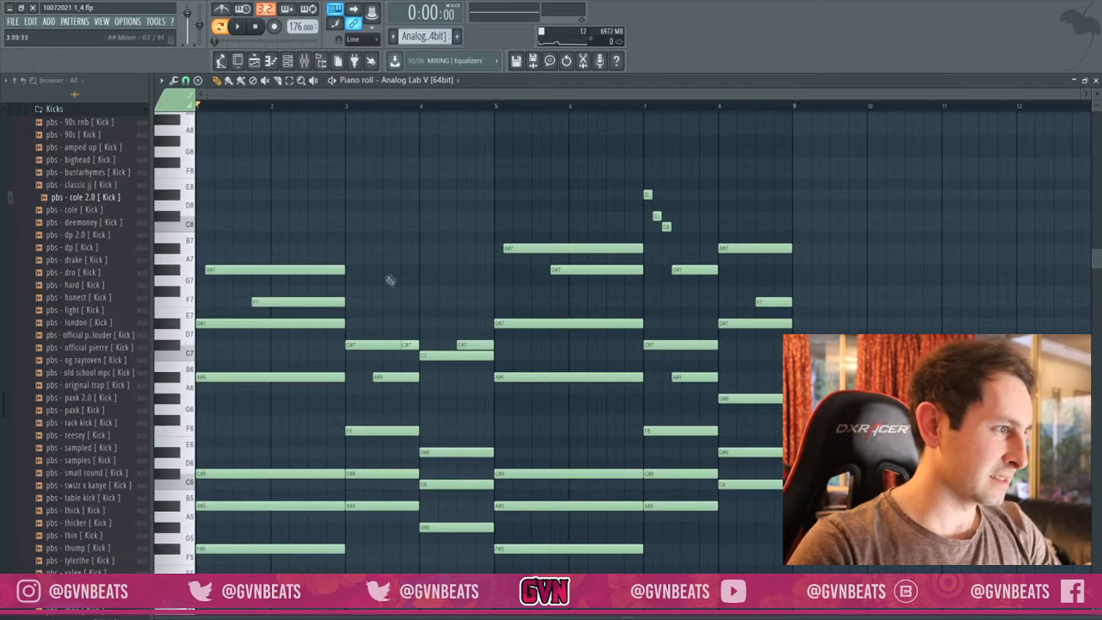
scroll(401, 289, down, 3)
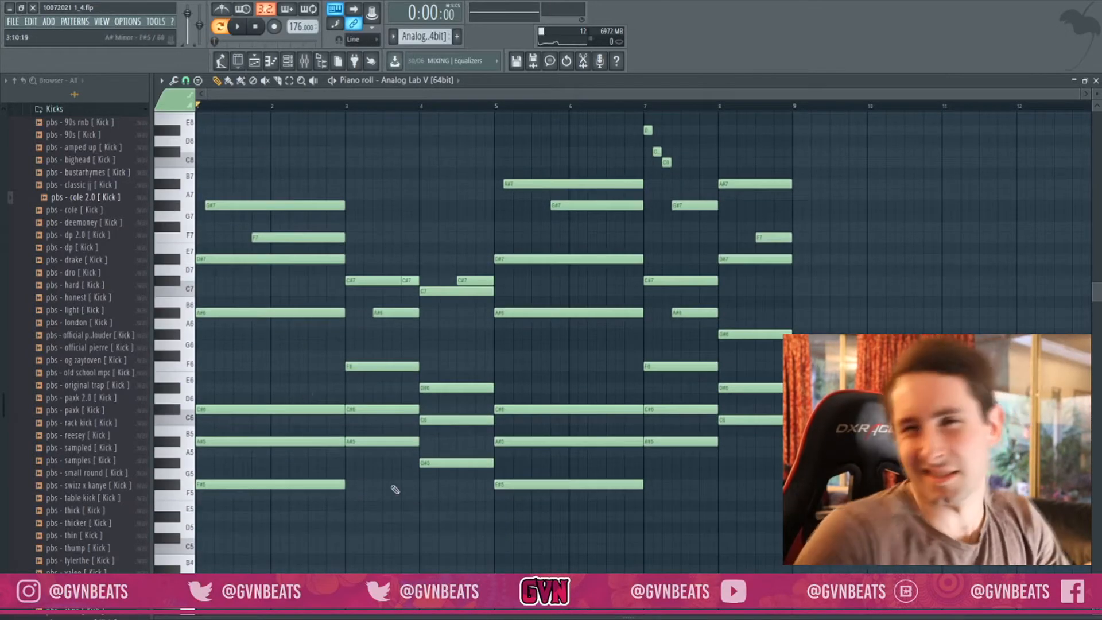
scroll(395, 489, down, 2)
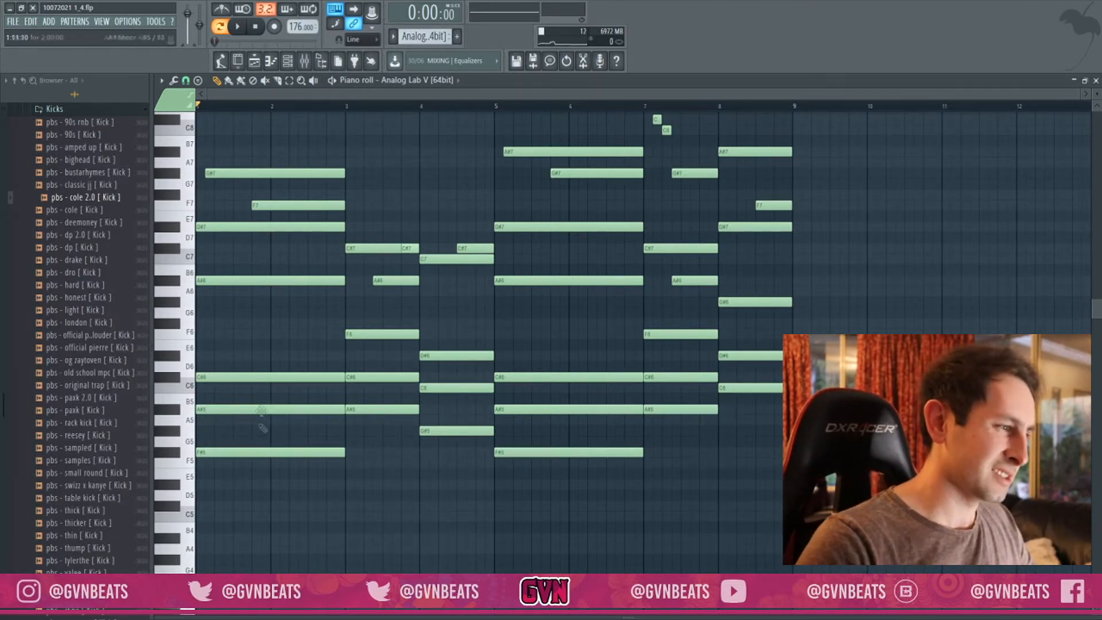
Play the Analog Lab V pattern to hear its chords and melody, stop playback and close the piano roll
key(space)
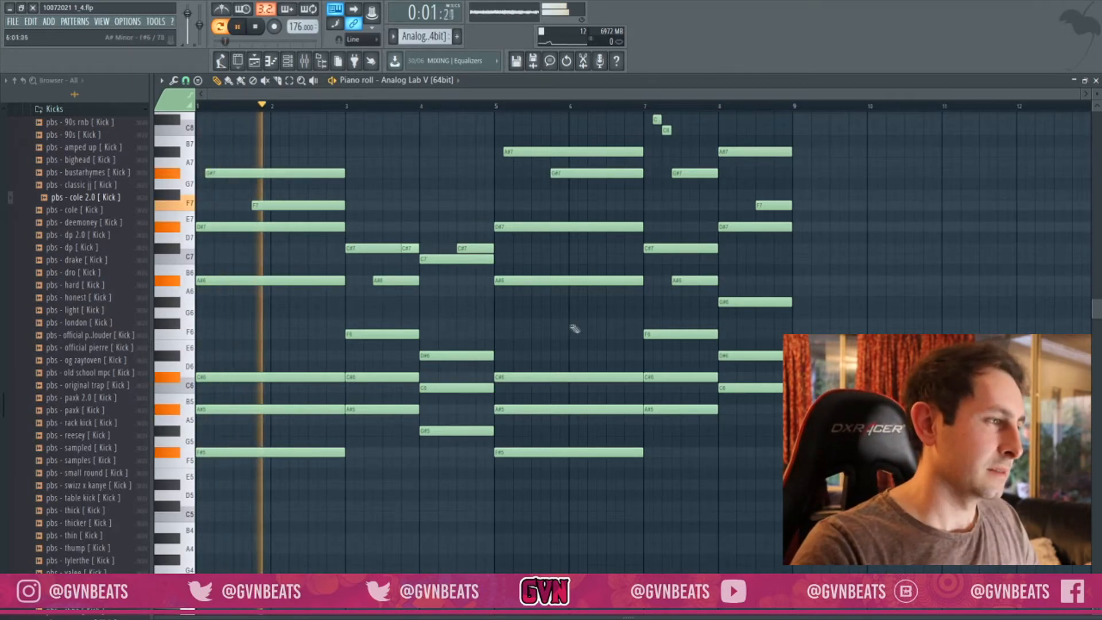
scroll(582, 330, up, 3)
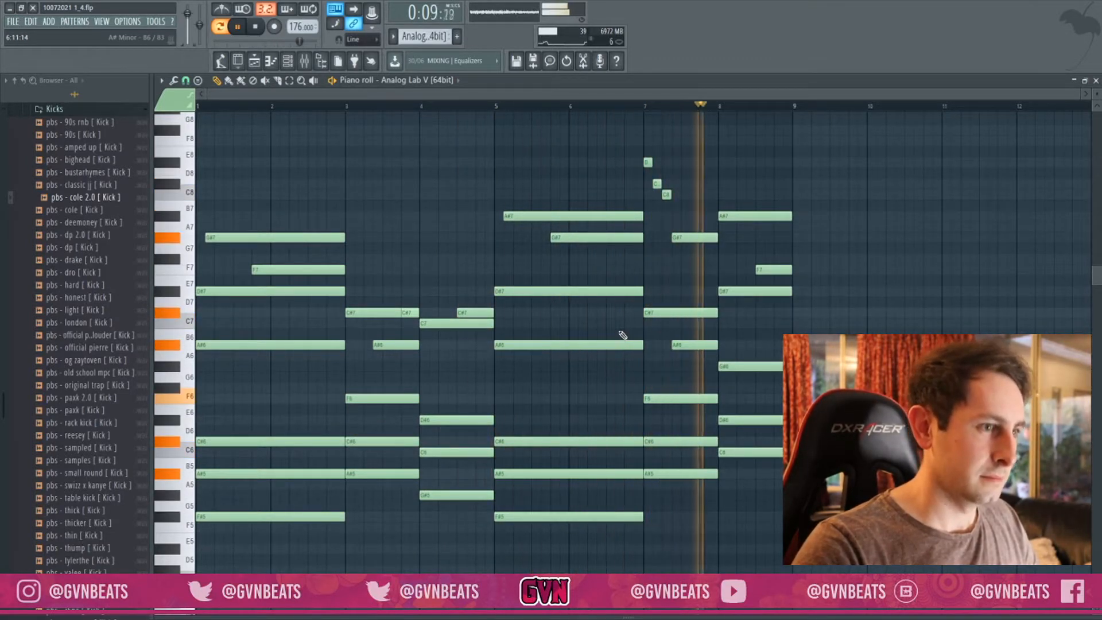
key(space)
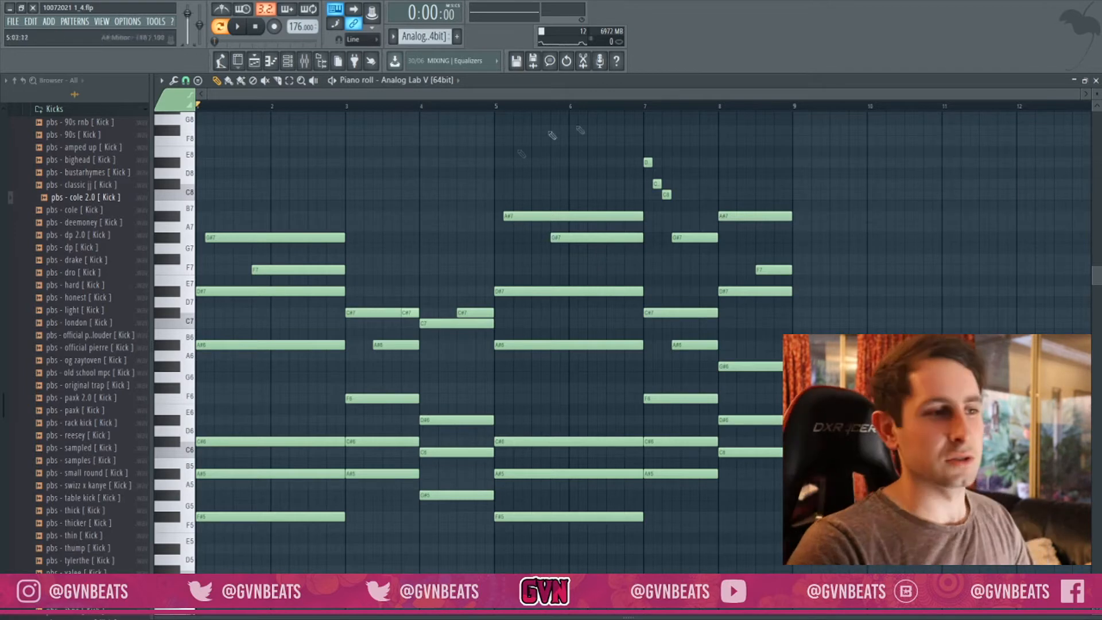
click(1097, 81)
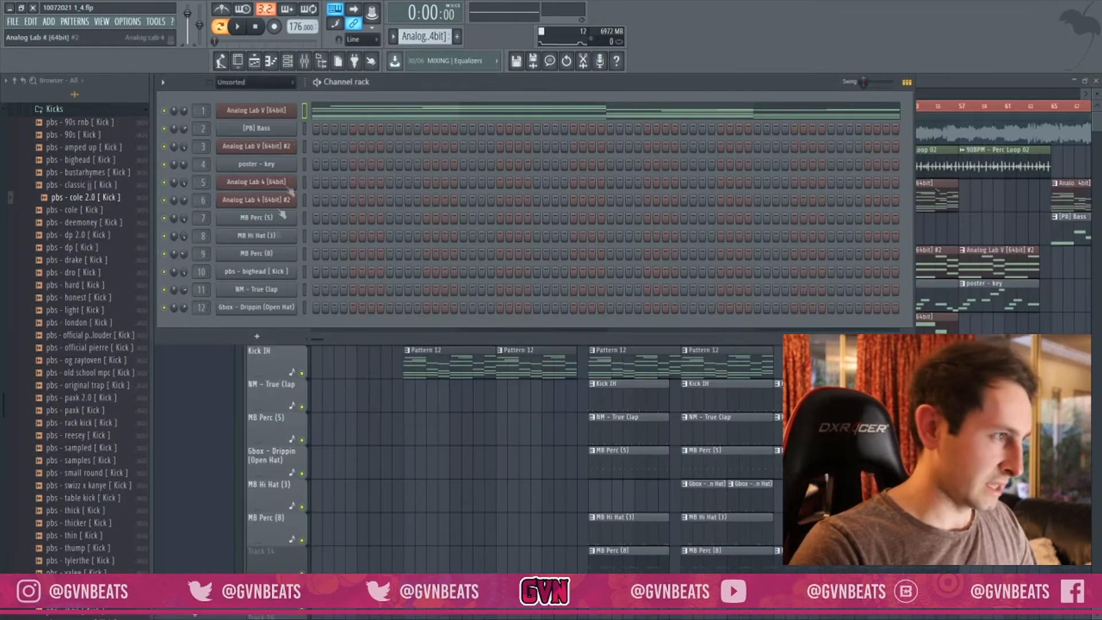
Inspect the Fruity parametric EQ 2 and ValhallaVintageVerb settings on mixer Insert 1
click(305, 61)
click(229, 371)
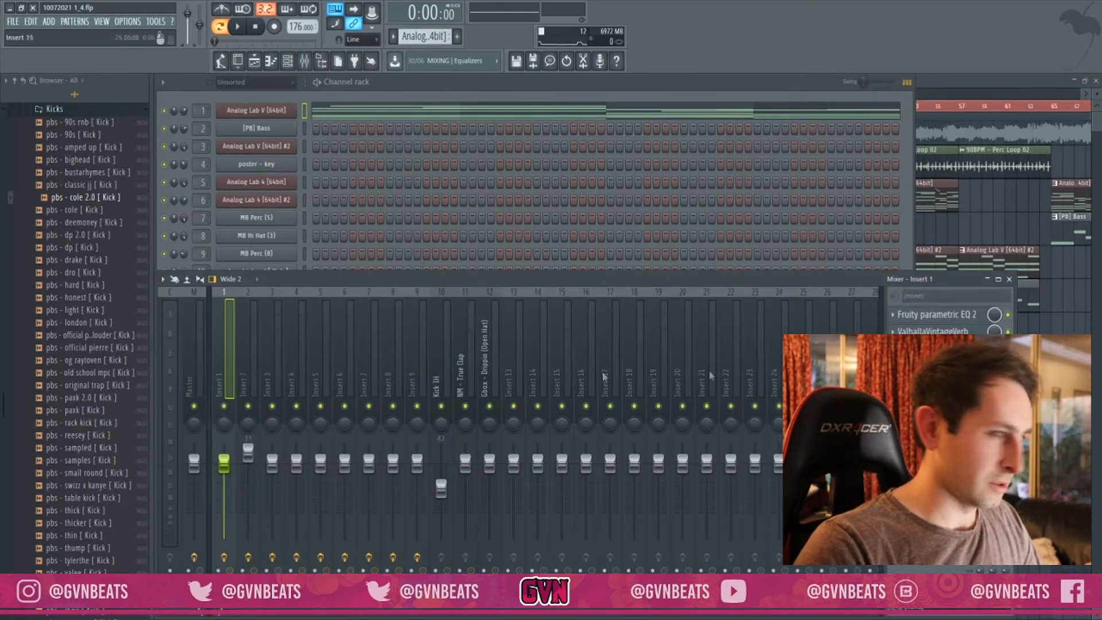
click(955, 320)
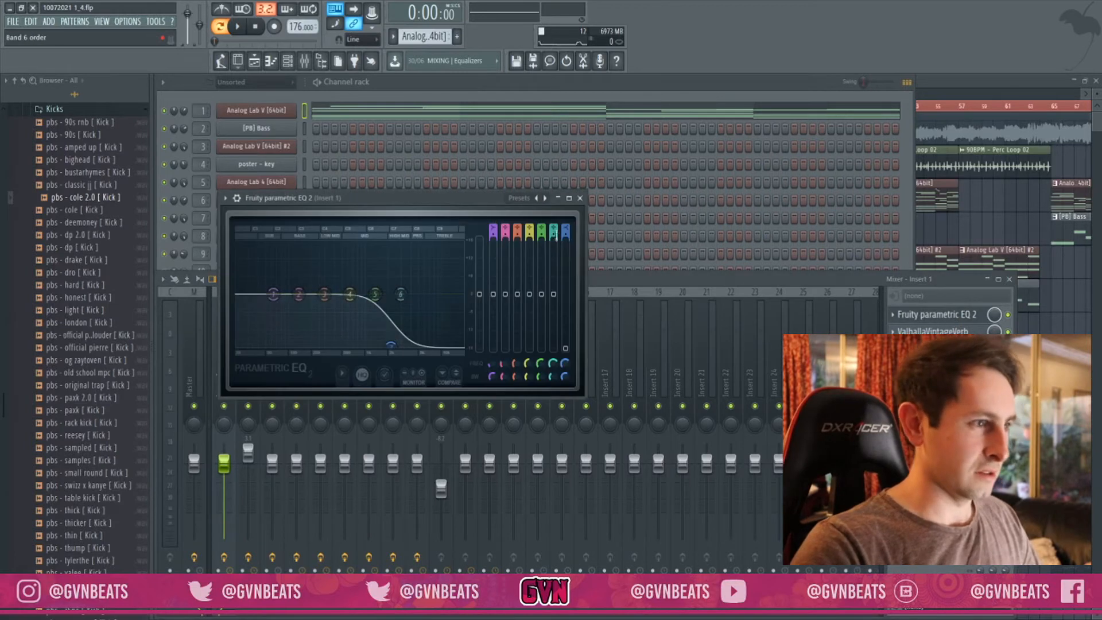
click(580, 199)
click(933, 331)
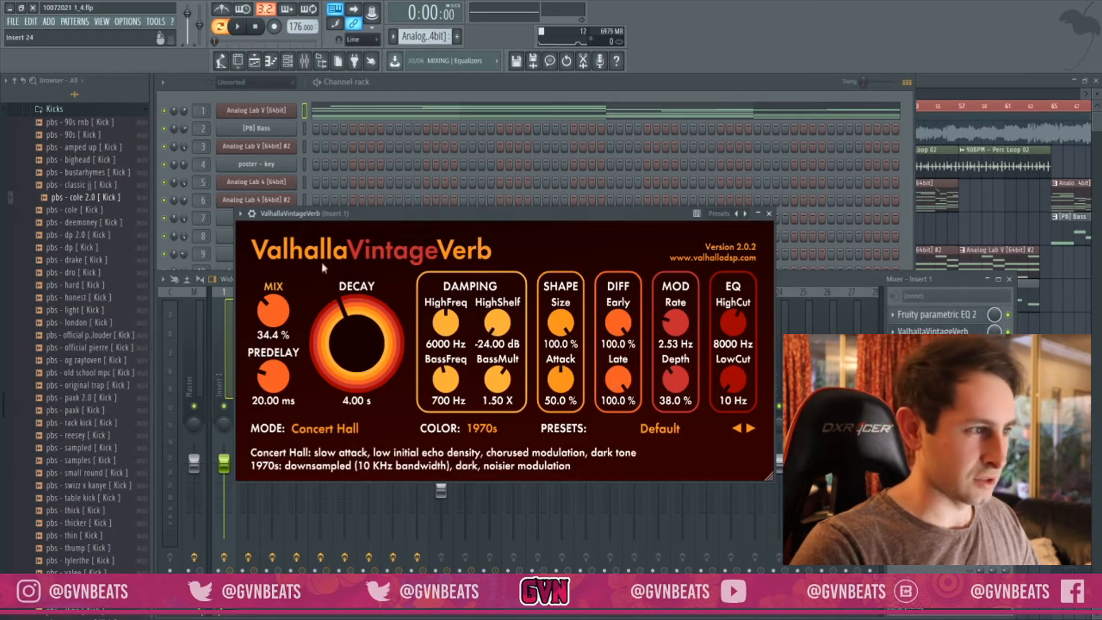
click(770, 214)
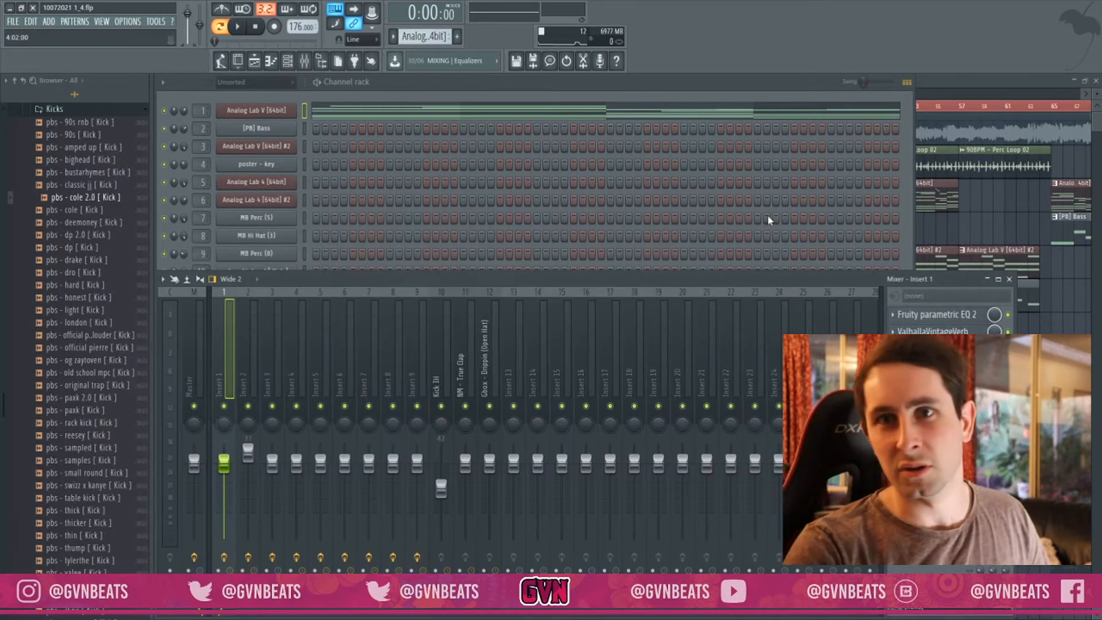
Switch to the [PB] Bass pattern and play it while viewing its notes in the piano roll
scroll(425, 36, down, 1)
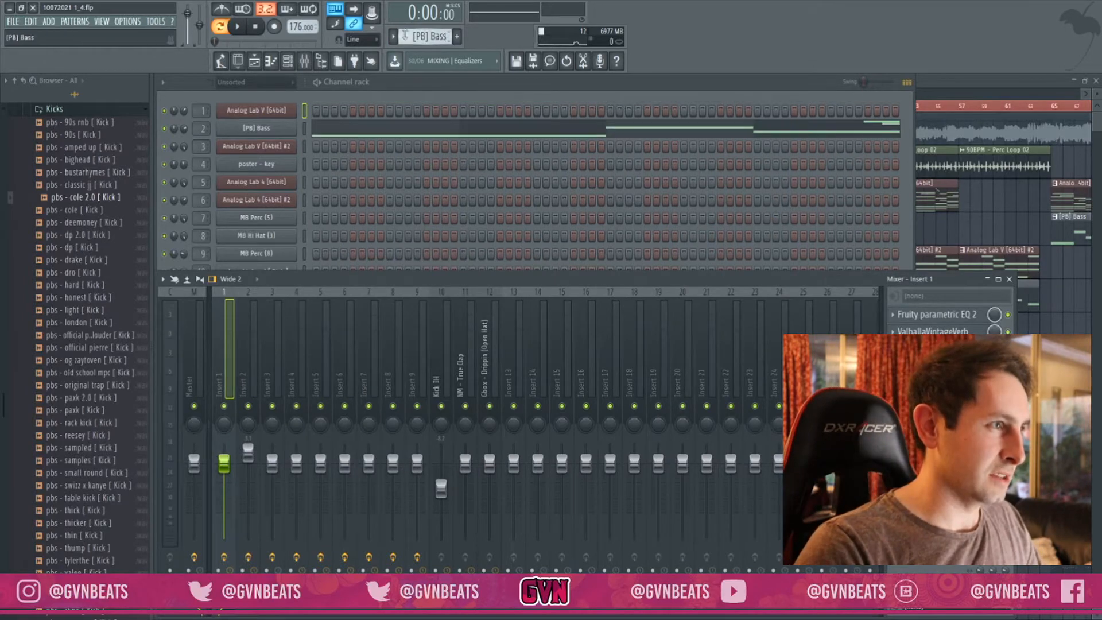
click(237, 27)
click(376, 132)
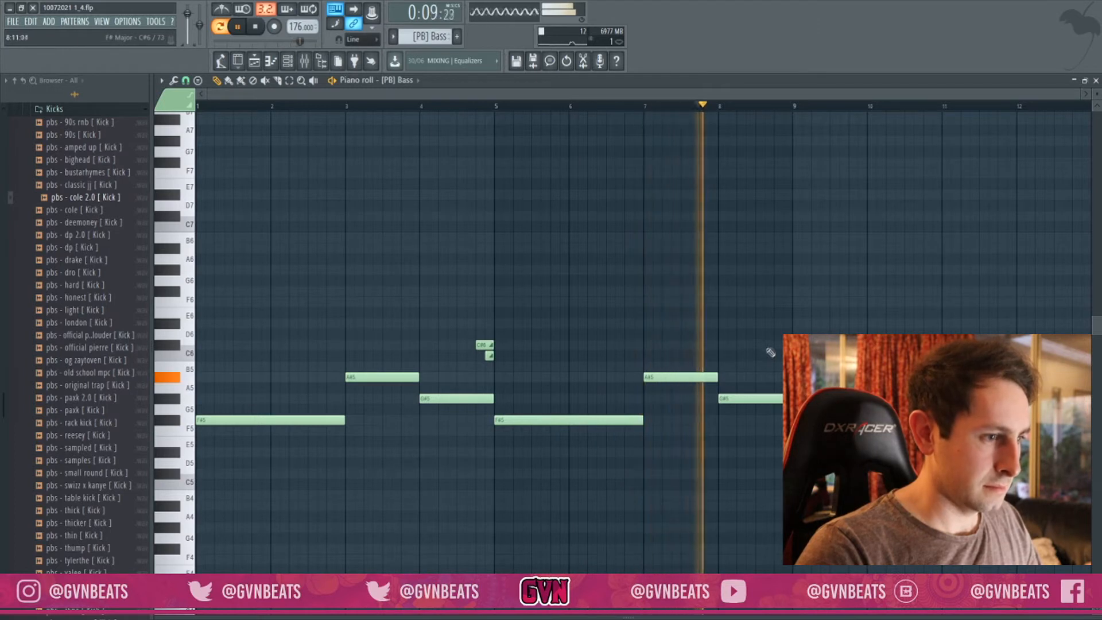
key(space)
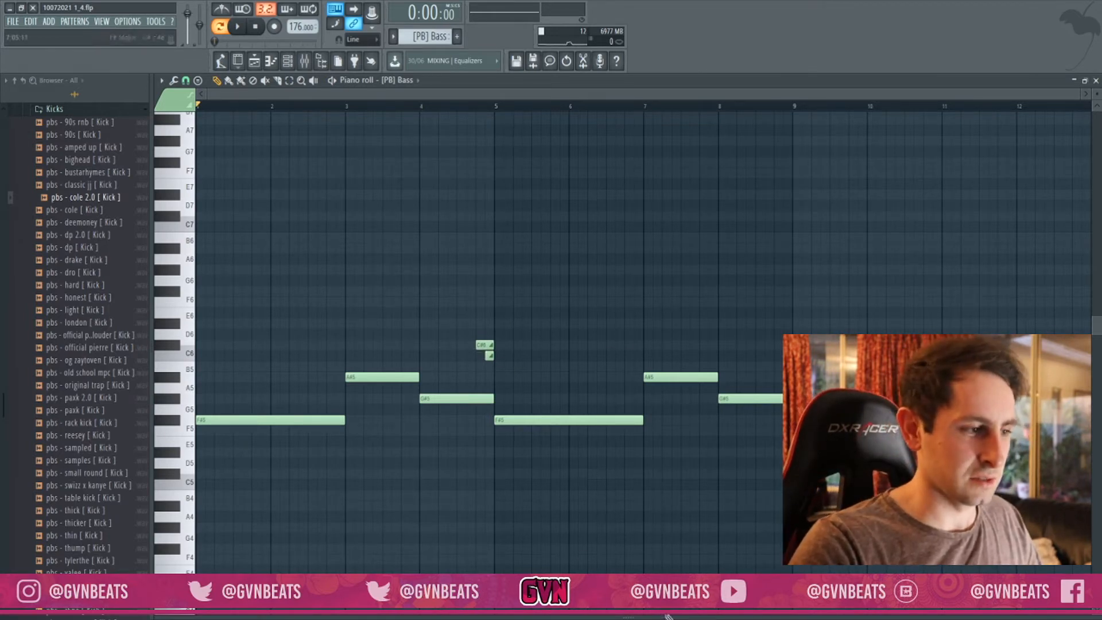
drag(661, 617, 661, 509)
click(1097, 81)
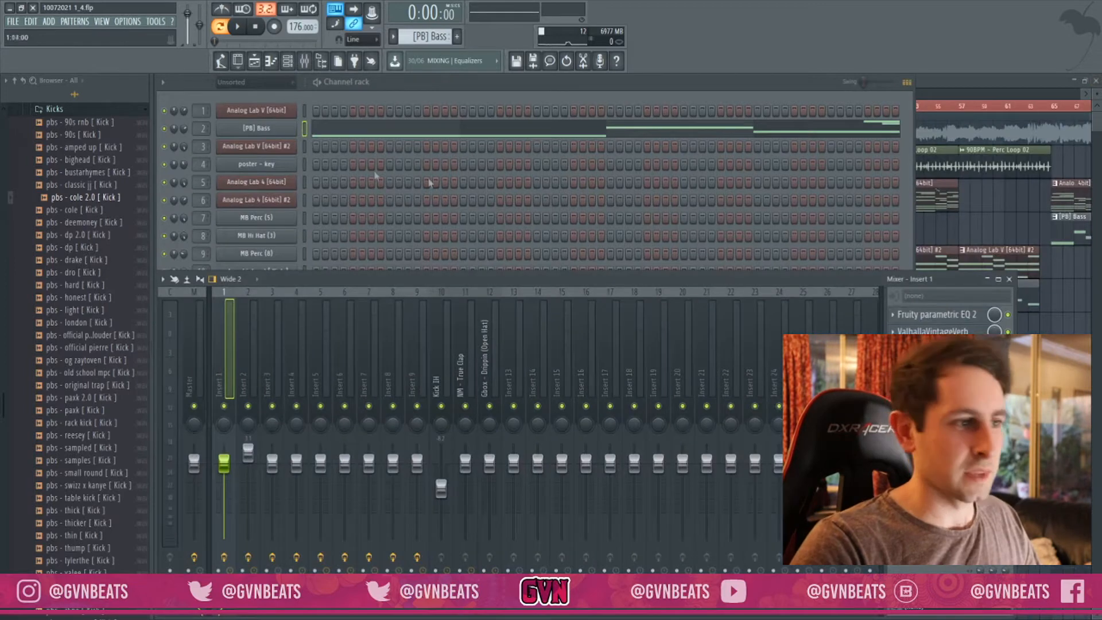
Switch to the Analog Lab V #2 pattern and play its chords while viewing them in the piano roll
key(KP_Add)
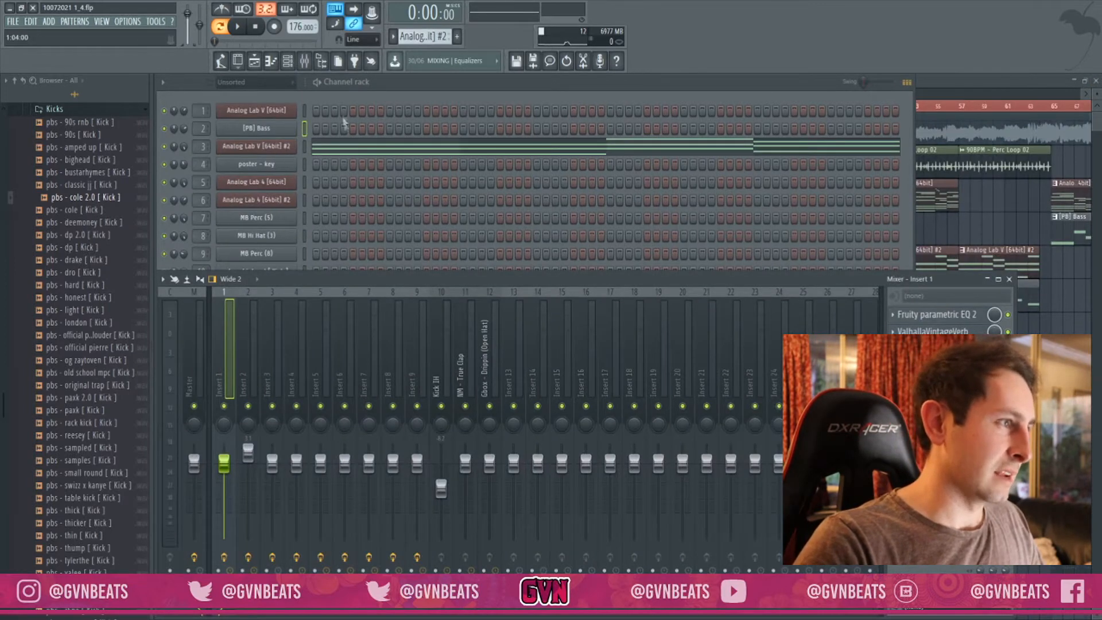
click(372, 91)
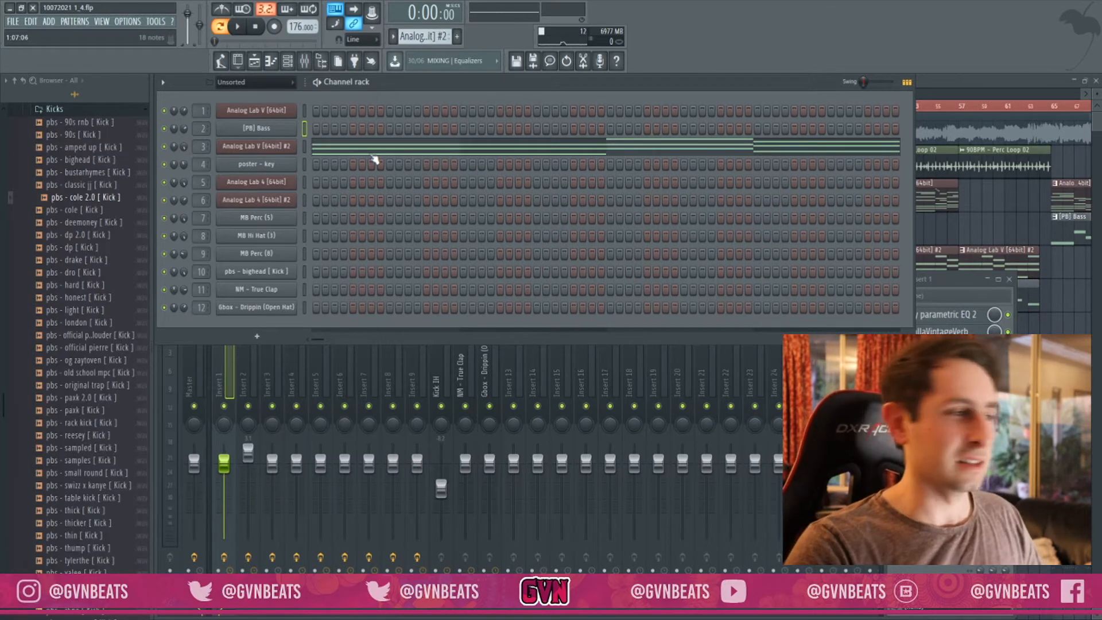
click(372, 154)
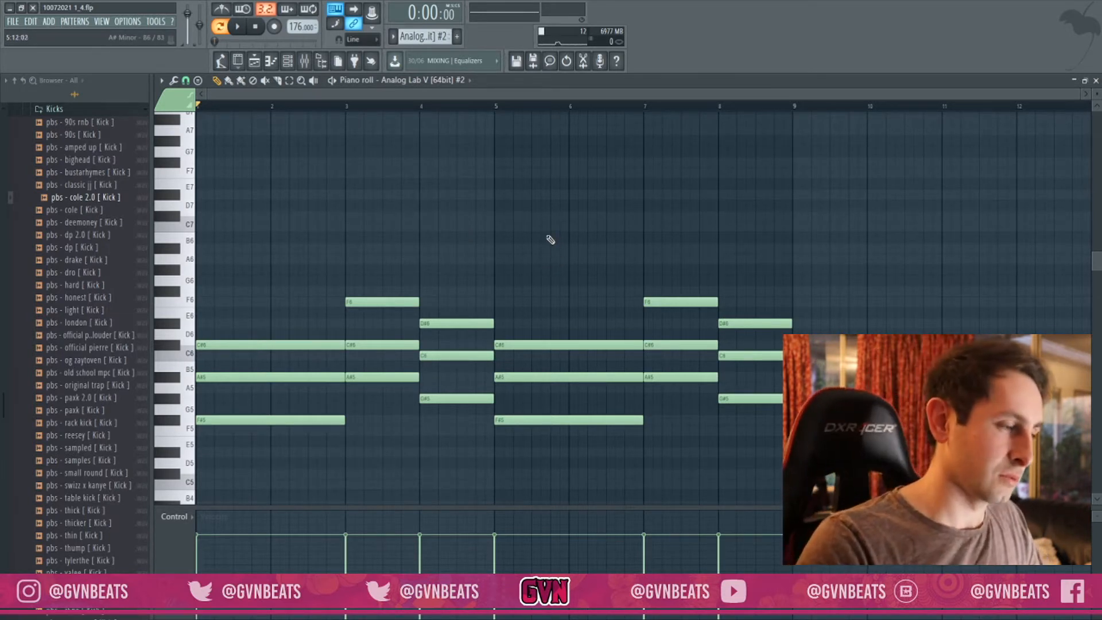
key(space)
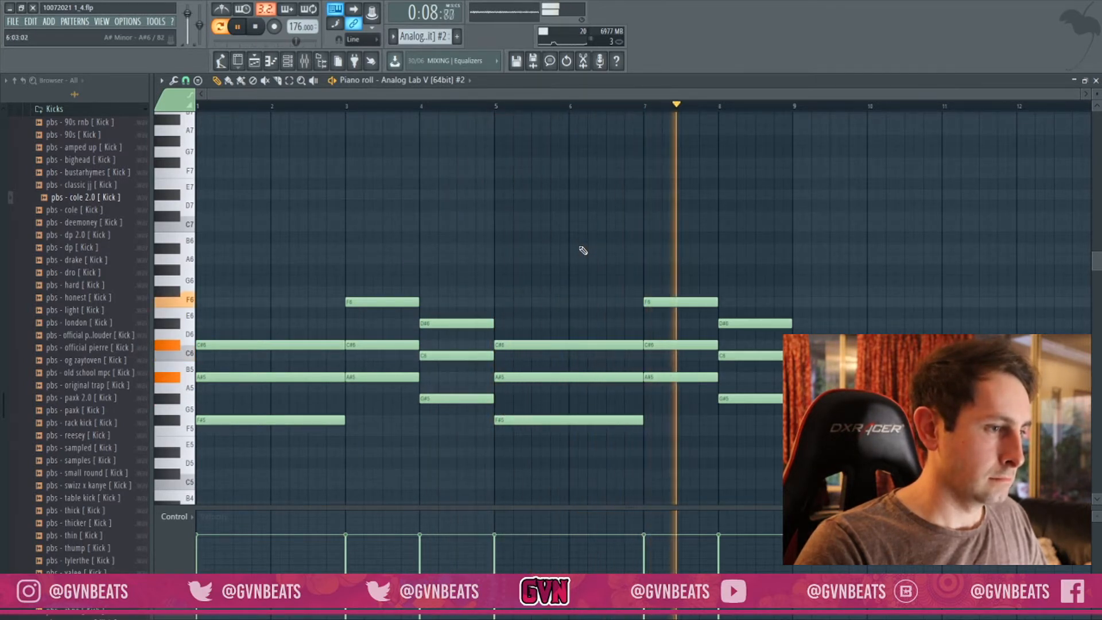
key(space)
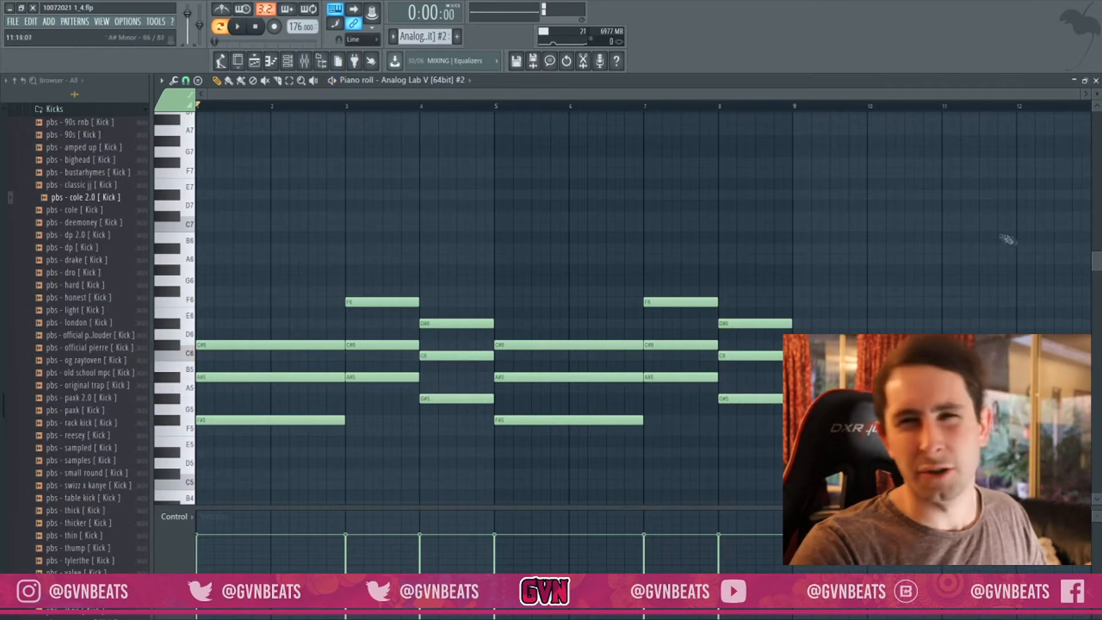
click(1096, 80)
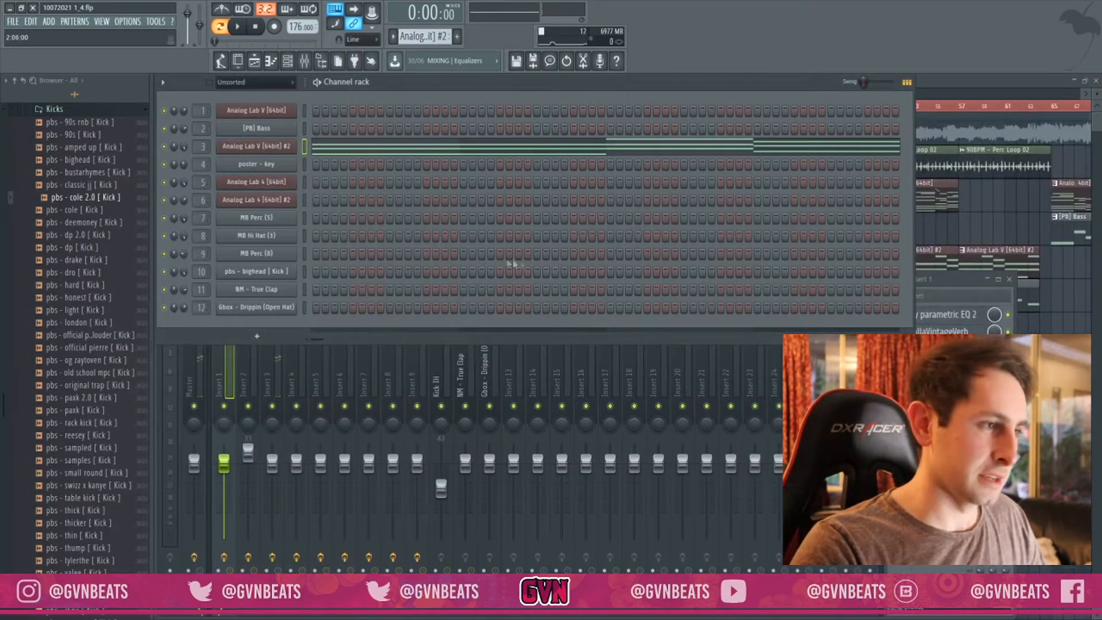
Switch to the poster - key pattern and look through the Bells and Keys folders of the Based1 - Rogue one-shot kit
scroll(423, 37, down, 1)
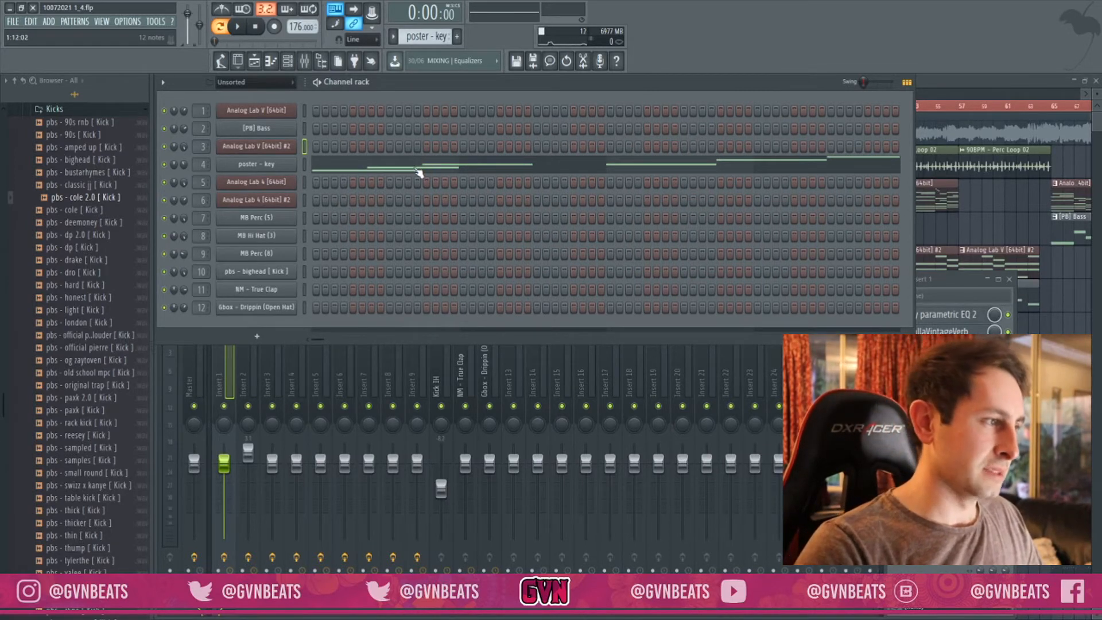
scroll(48, 401, down, 20)
click(47, 428)
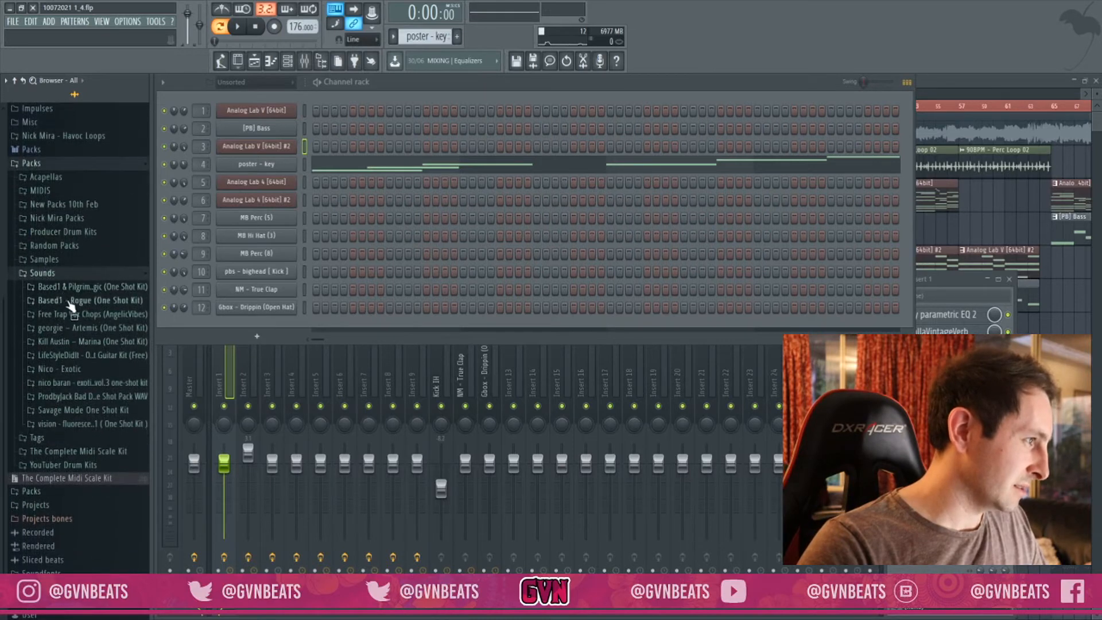
click(70, 303)
click(66, 358)
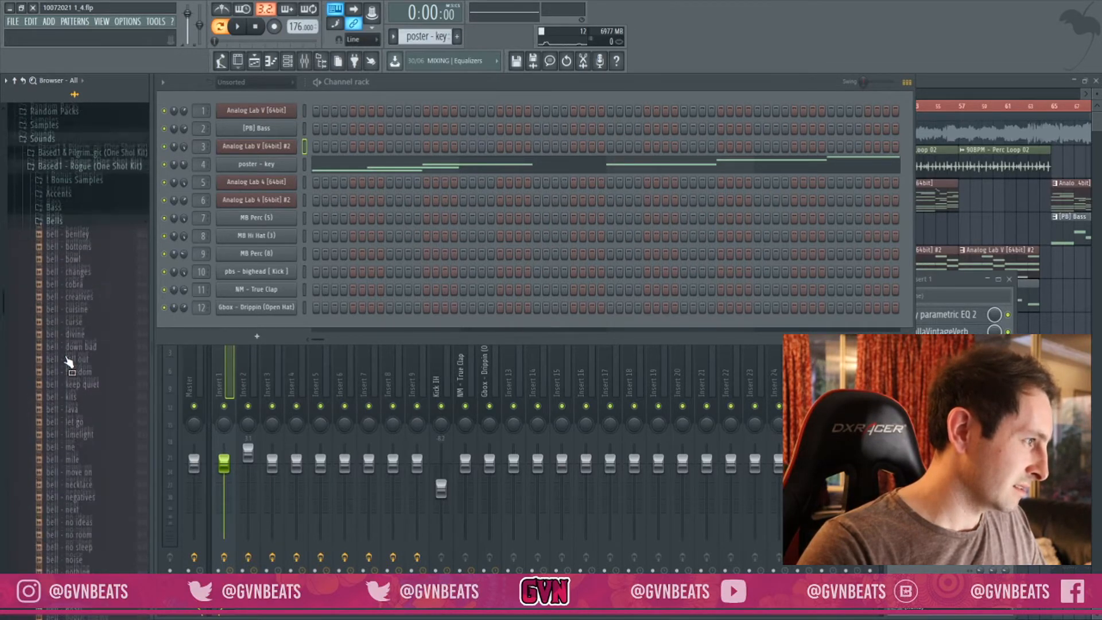
click(58, 209)
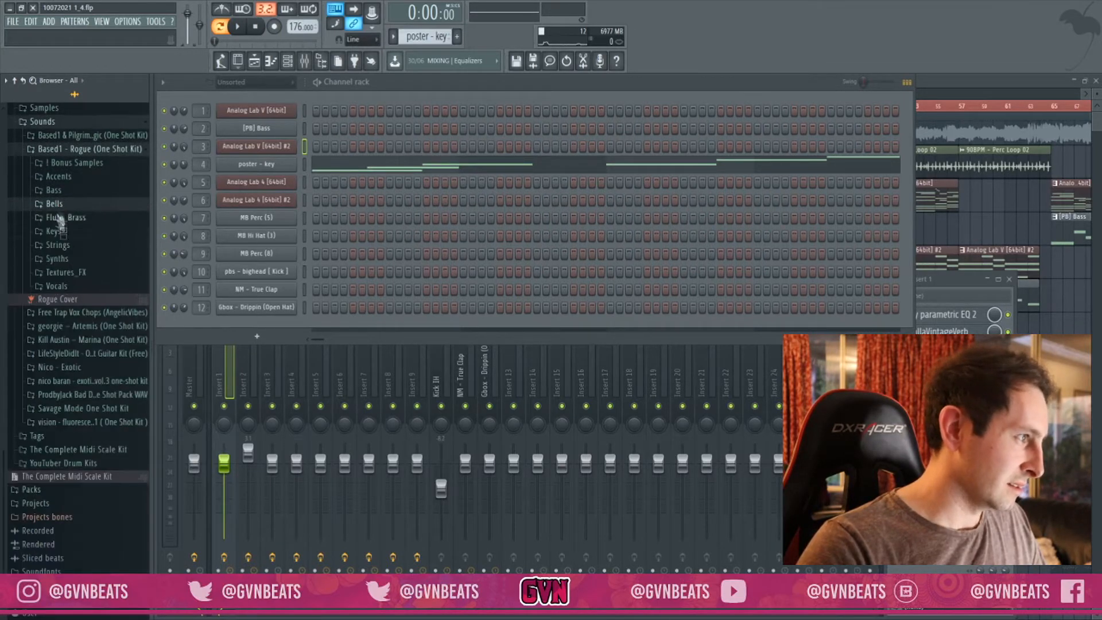
click(59, 233)
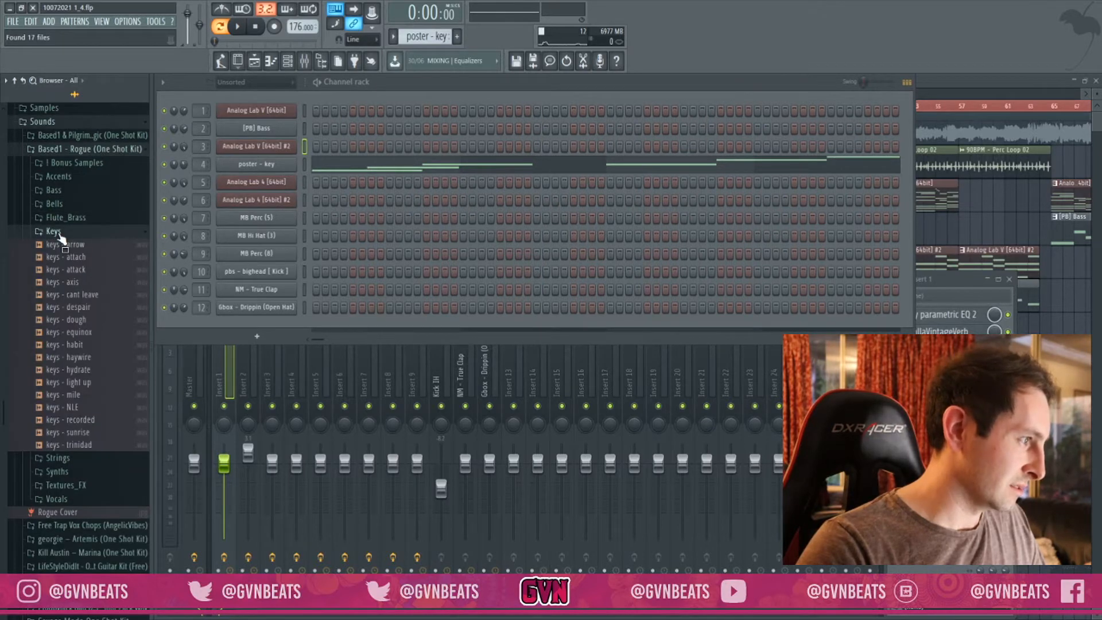
click(60, 233)
Locate the poster - key sample in the rhodes folder of the Based1 & Pilgrim one-shot kit
click(80, 137)
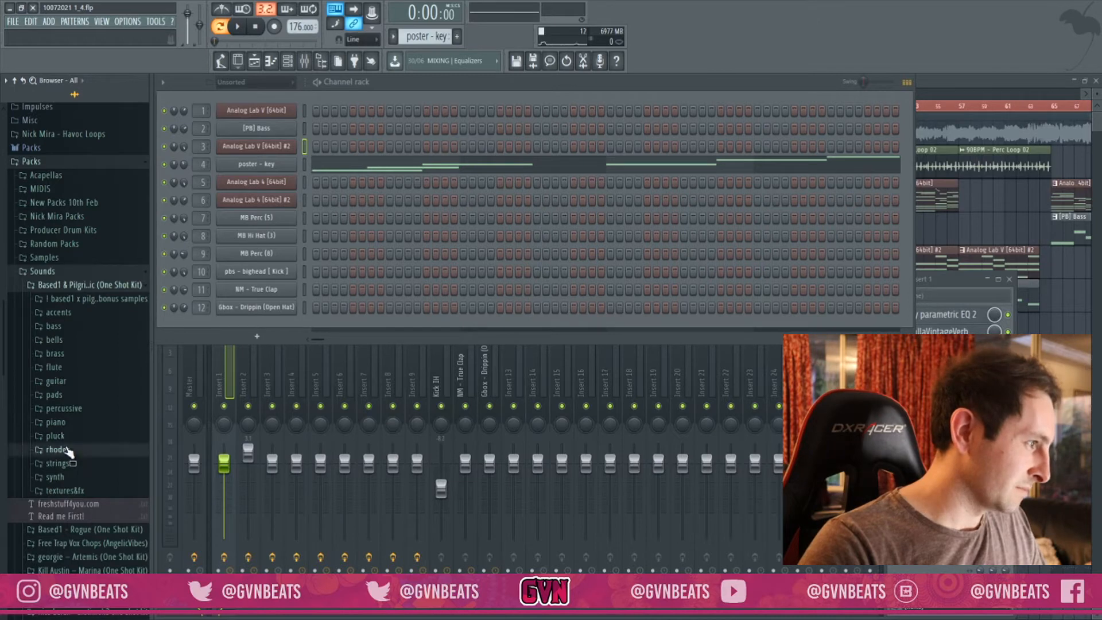
click(61, 450)
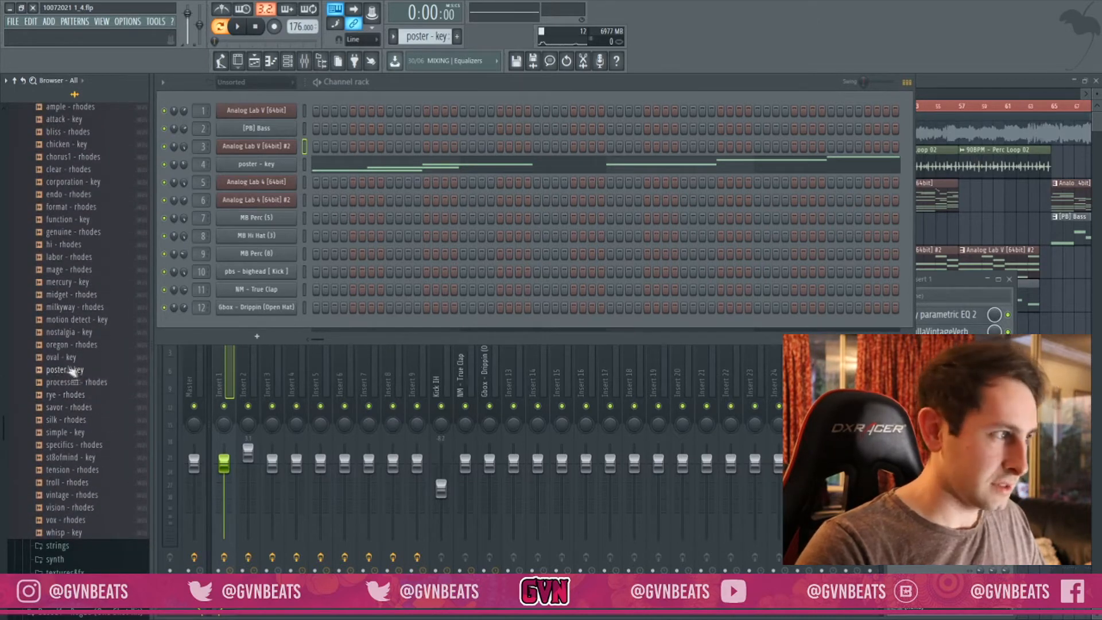
scroll(75, 367, up, 10)
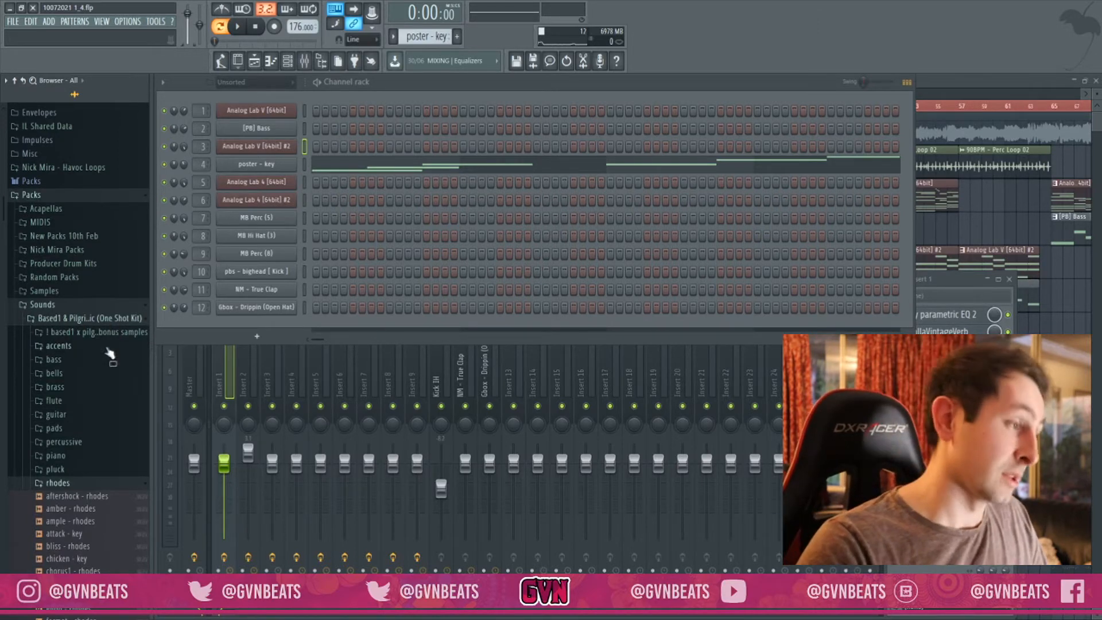
scroll(105, 329, down, 3)
scroll(107, 328, down, 4)
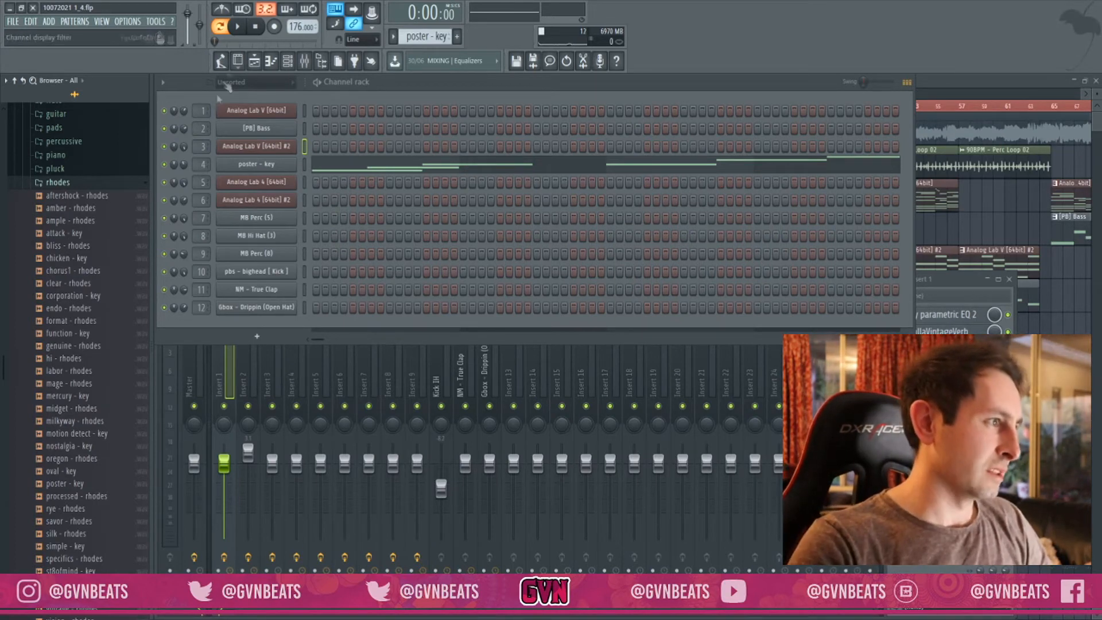
Play the poster - key pattern while viewing its melody in the piano roll, stop playback and close the piano roll
key(space)
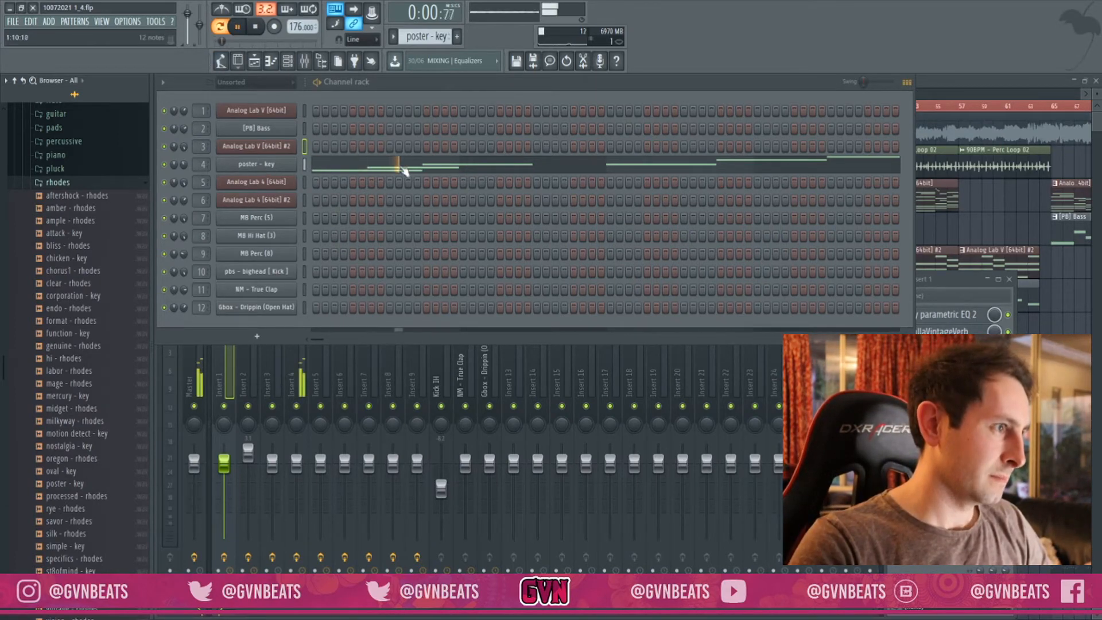
click(403, 170)
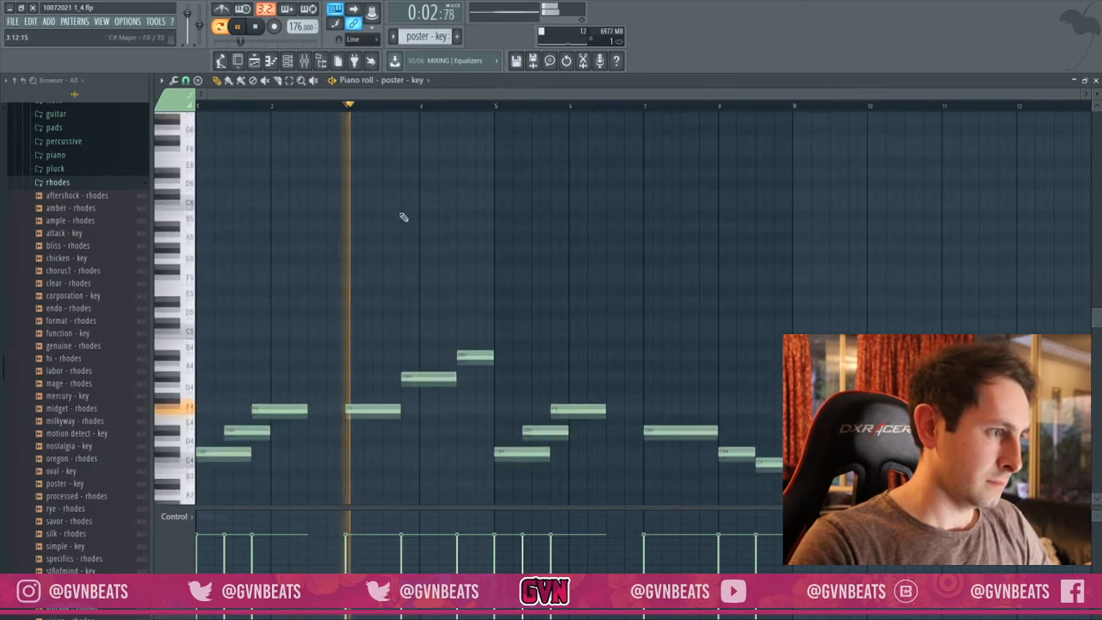
scroll(405, 216, down, 3)
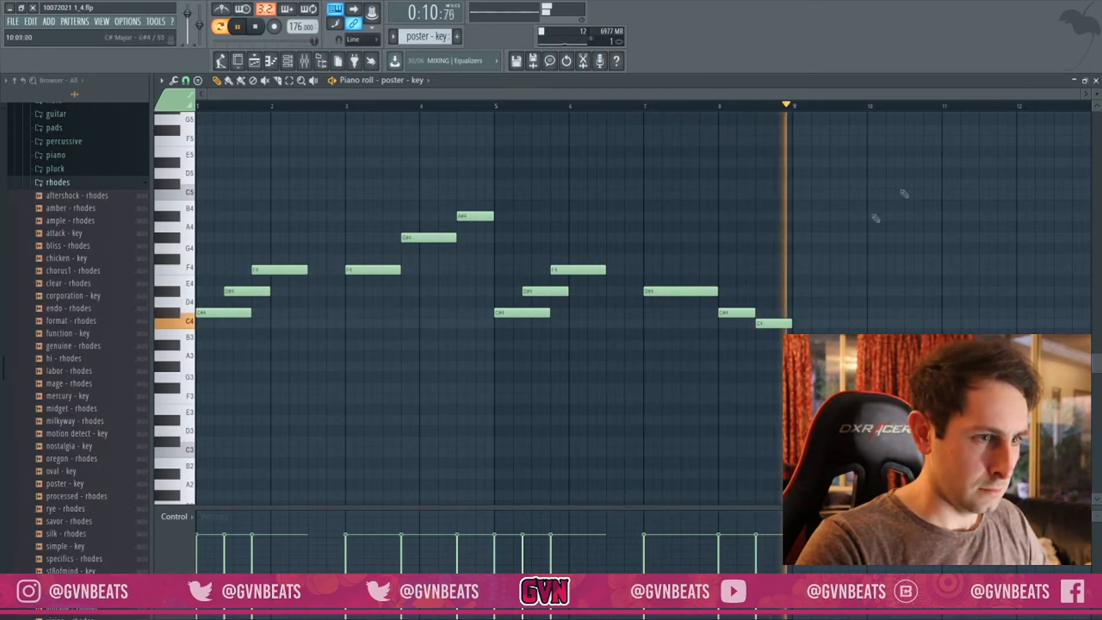
key(space)
key(F7)
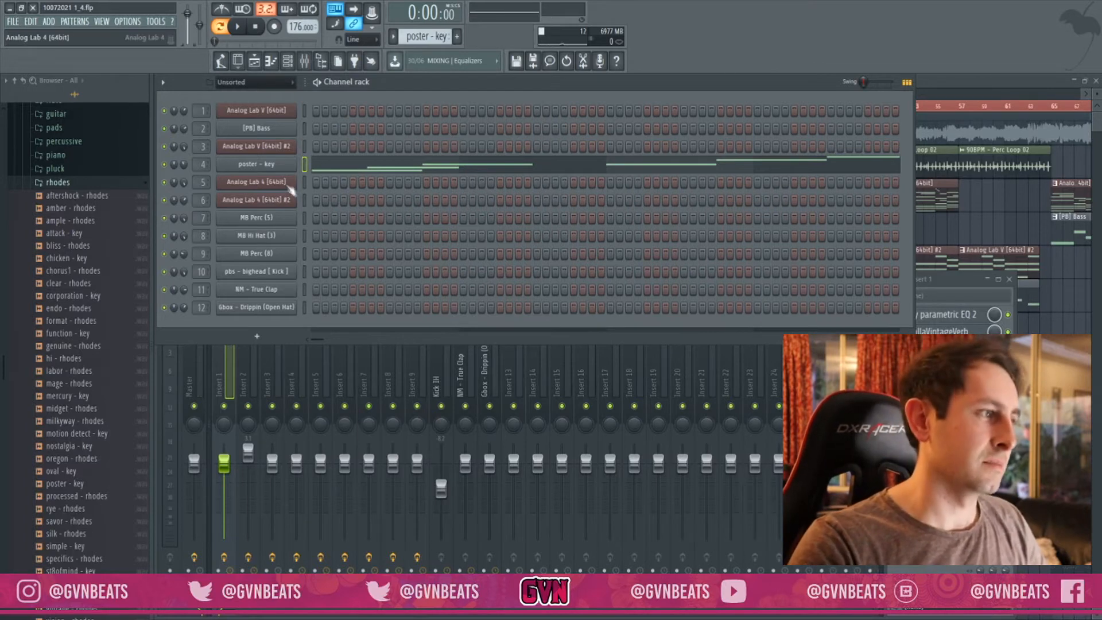
Switch to the Analog Lab 4 pattern, play it while viewing its notes in the piano roll, and close the piano roll
scroll(426, 36, down, 1)
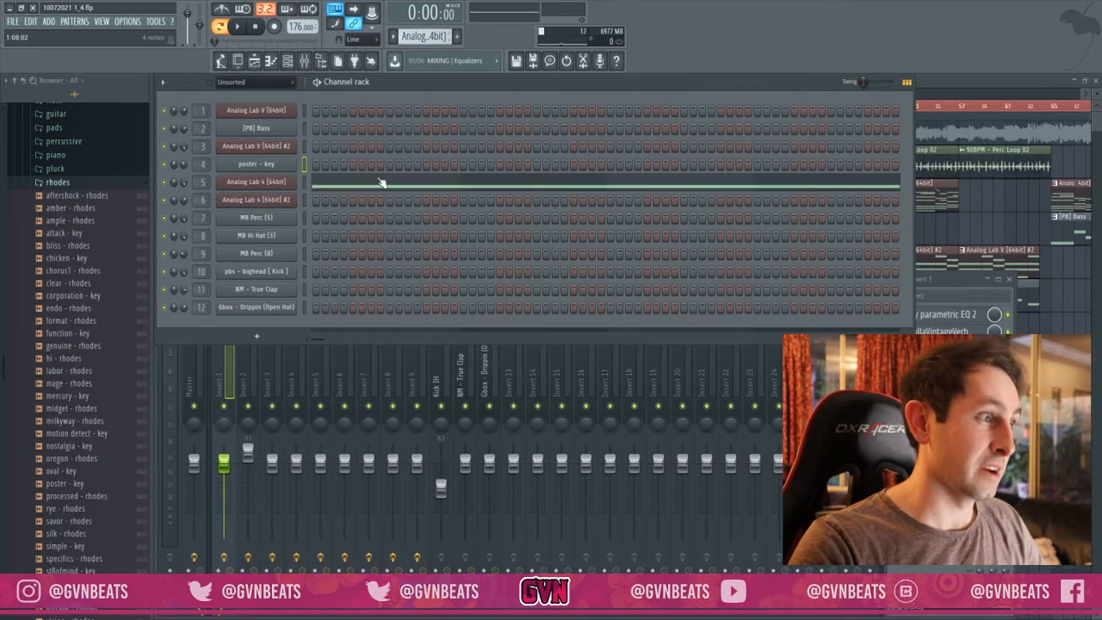
click(381, 180)
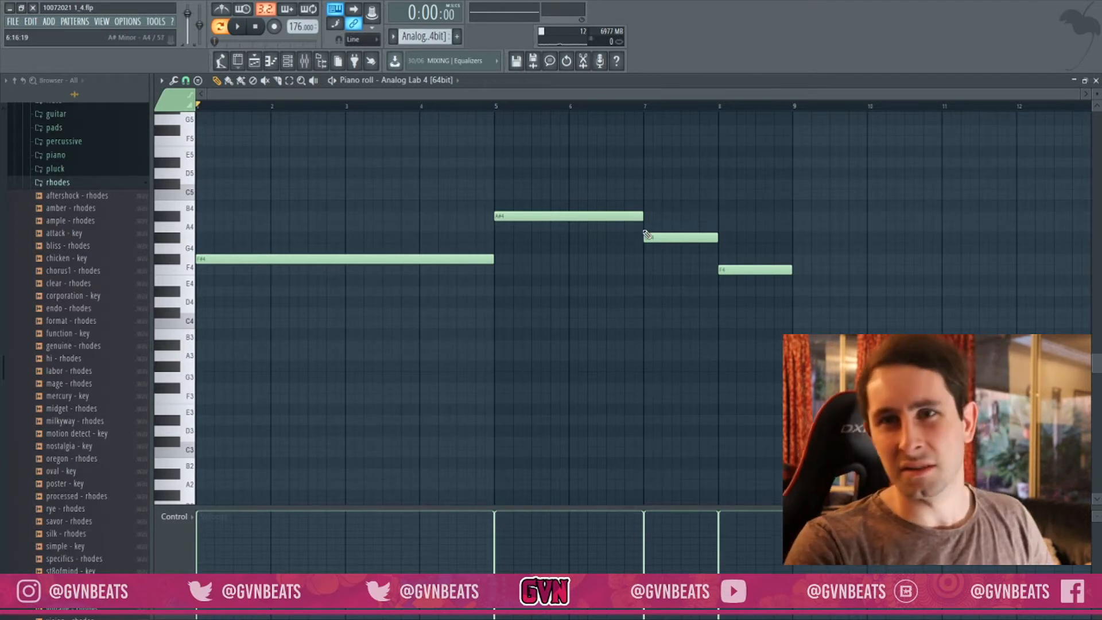
key(space)
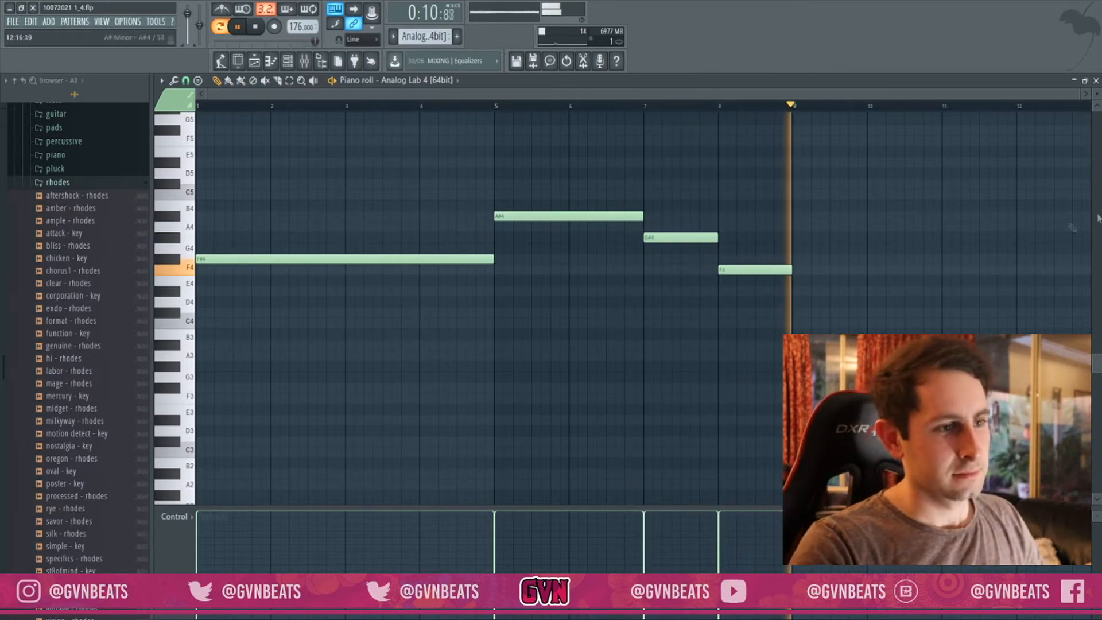
key(space)
click(1096, 81)
Switch to Pattern 12 and play the Analog Lab 4 #2 chords while viewing them in the piano roll, then stop and close it
scroll(420, 38, down, 3)
scroll(420, 36, up, 3)
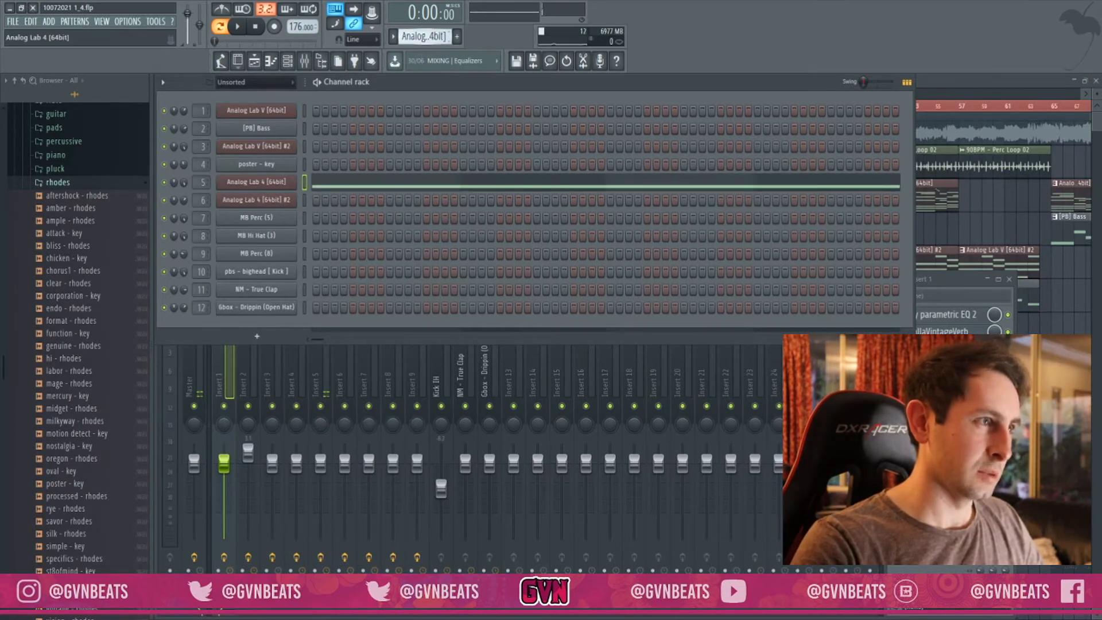
scroll(424, 36, down, 5)
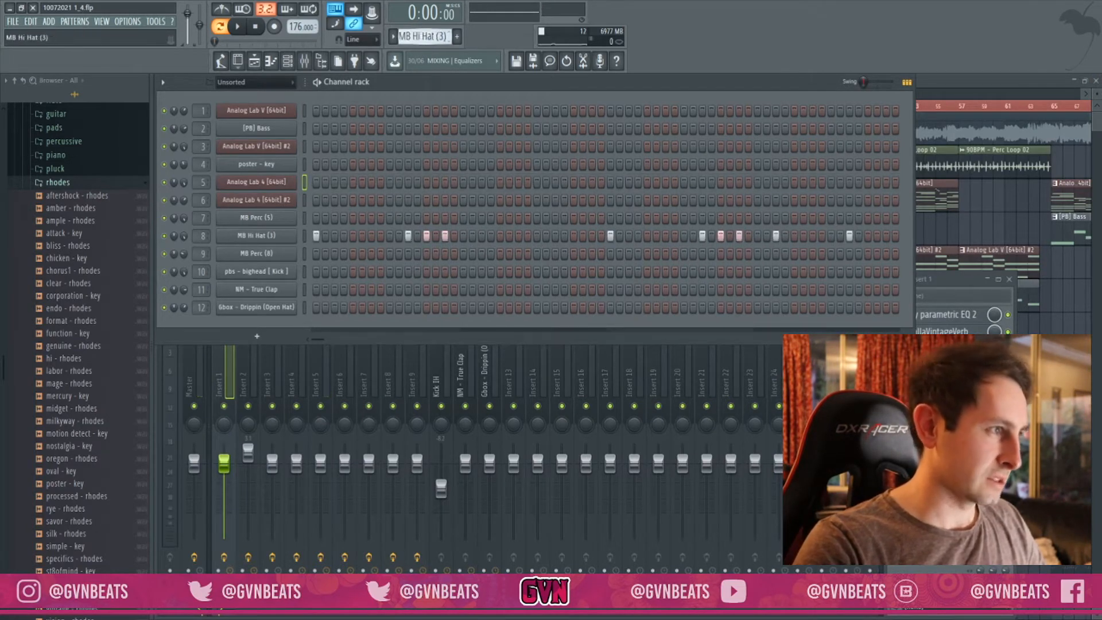
click(337, 199)
scroll(429, 299, up, 6)
scroll(429, 307, down, 2)
scroll(434, 300, down, 5)
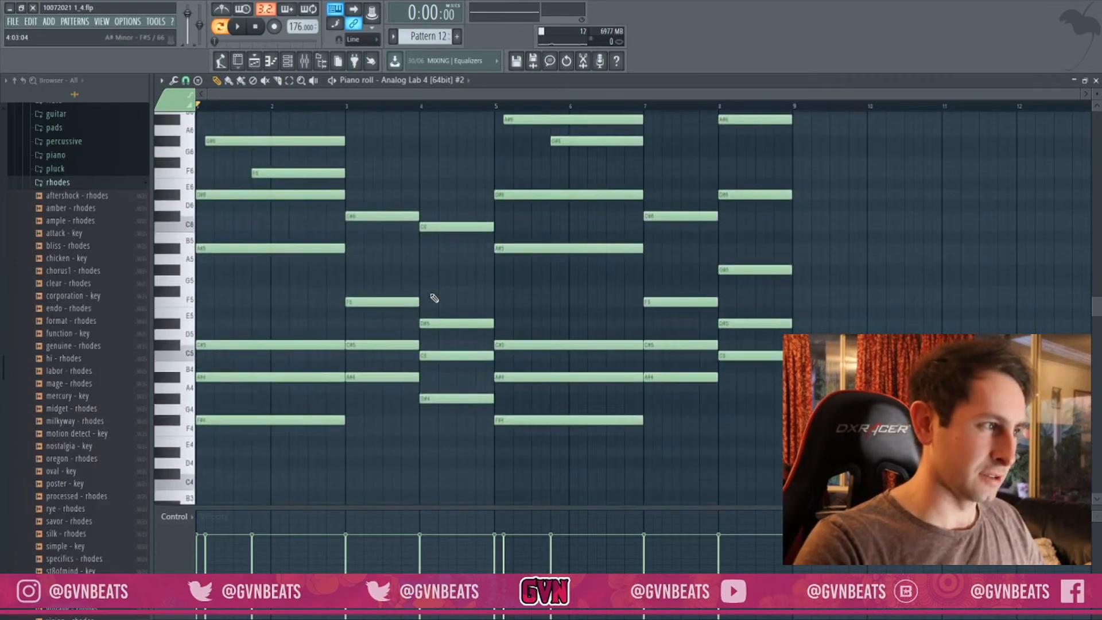
scroll(436, 297, up, 2)
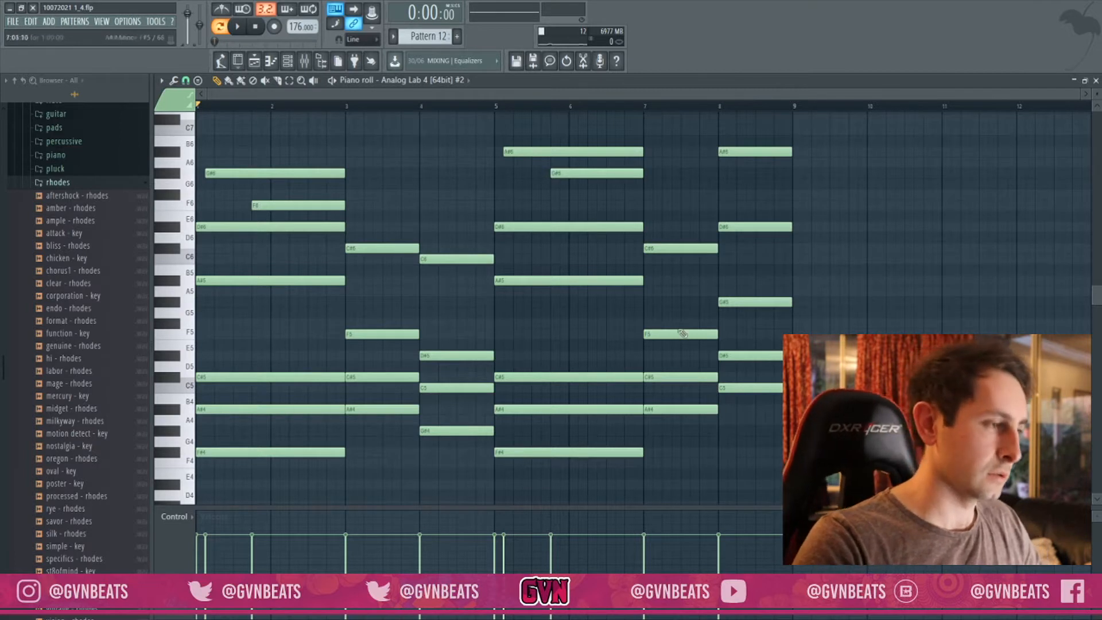
key(space)
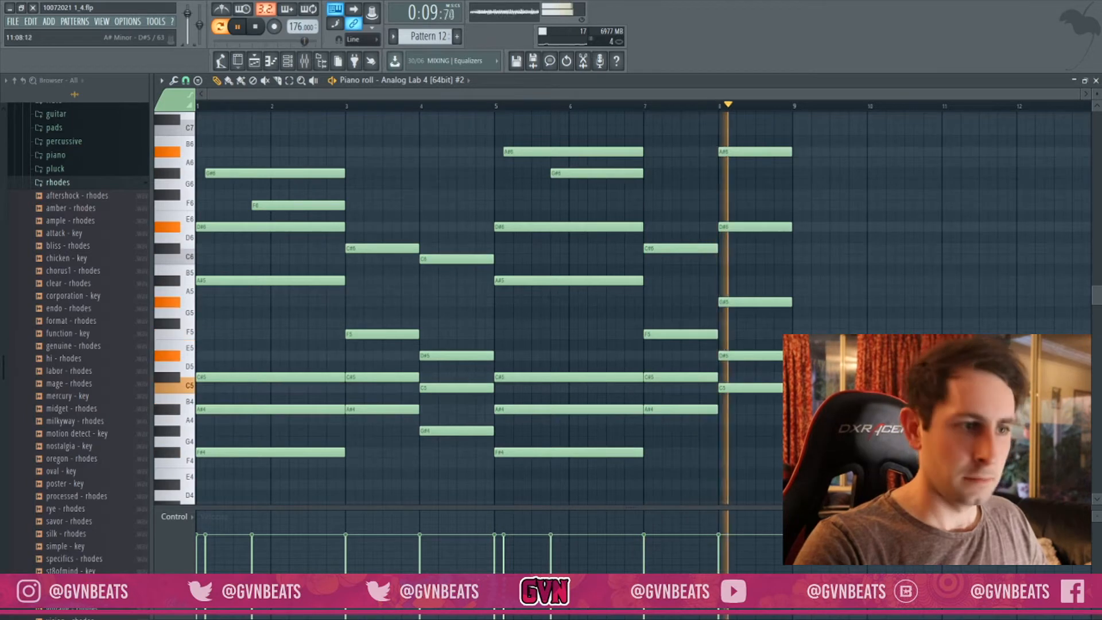
key(space)
click(1096, 81)
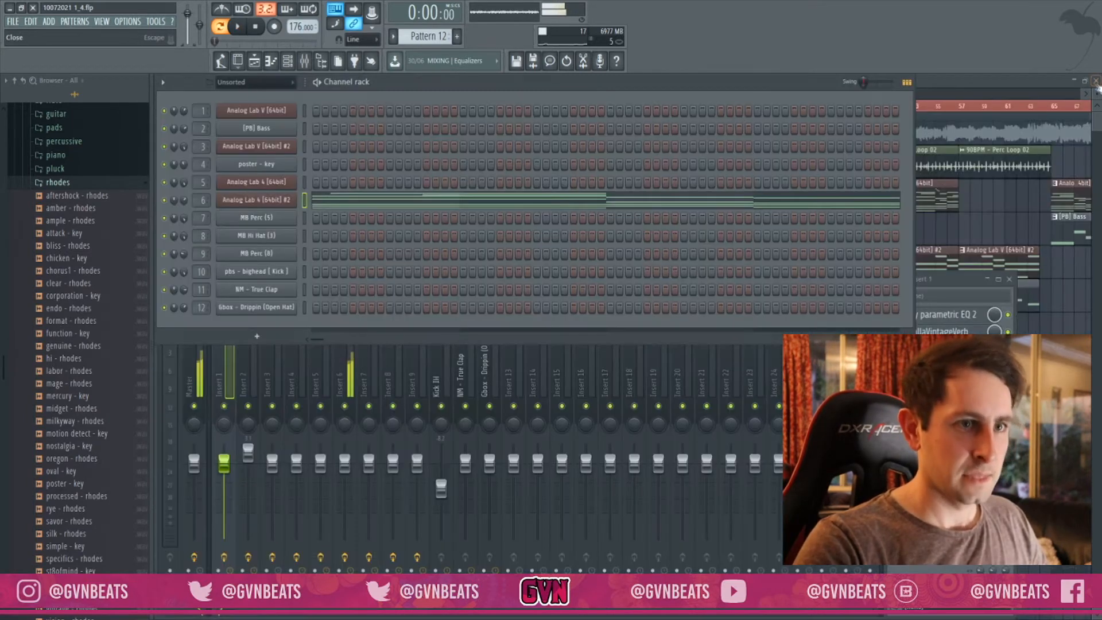
Inspect the Fruity parametric EQ 2 on mixer Insert 2
click(247, 379)
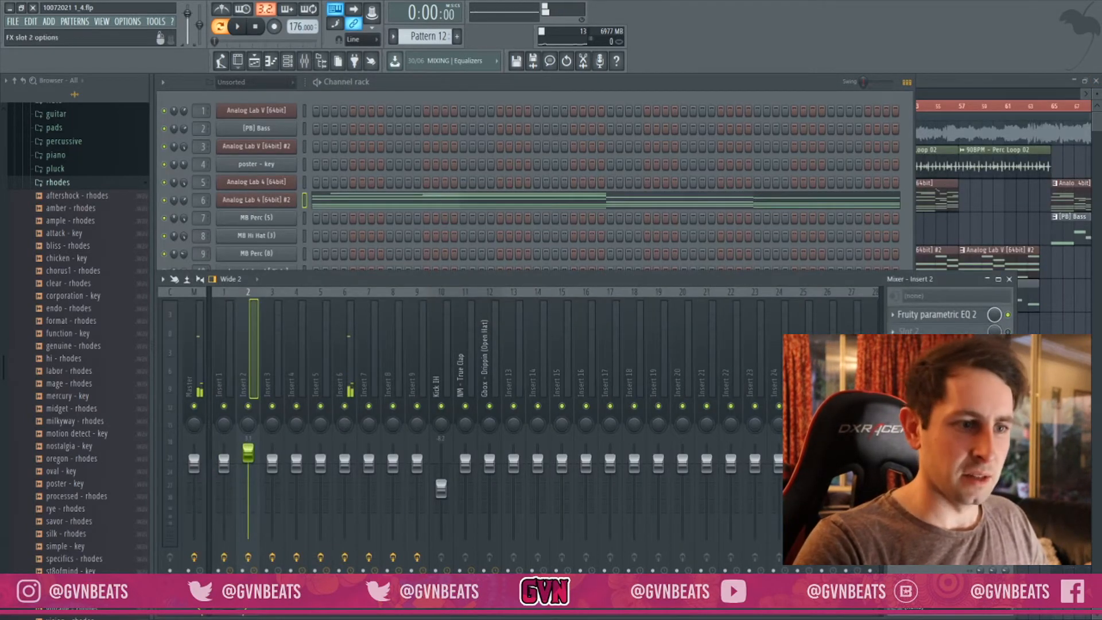
click(931, 317)
click(610, 229)
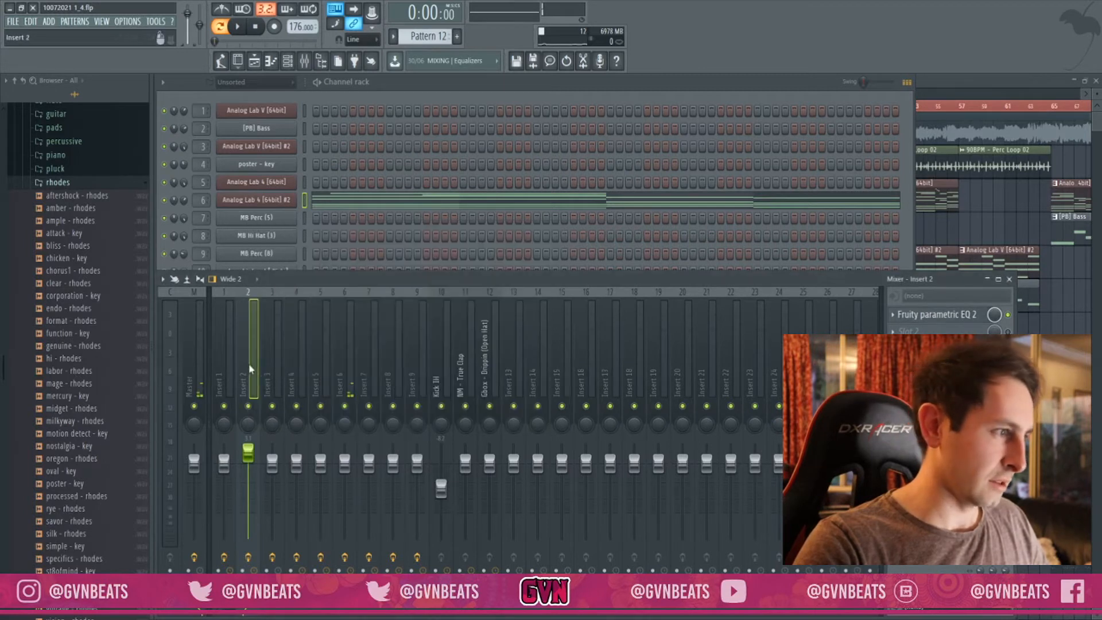
Check the effects on mixer Inserts 3 to 5, viewing the ValhallaVintageVerb settings on Insert 4
click(276, 362)
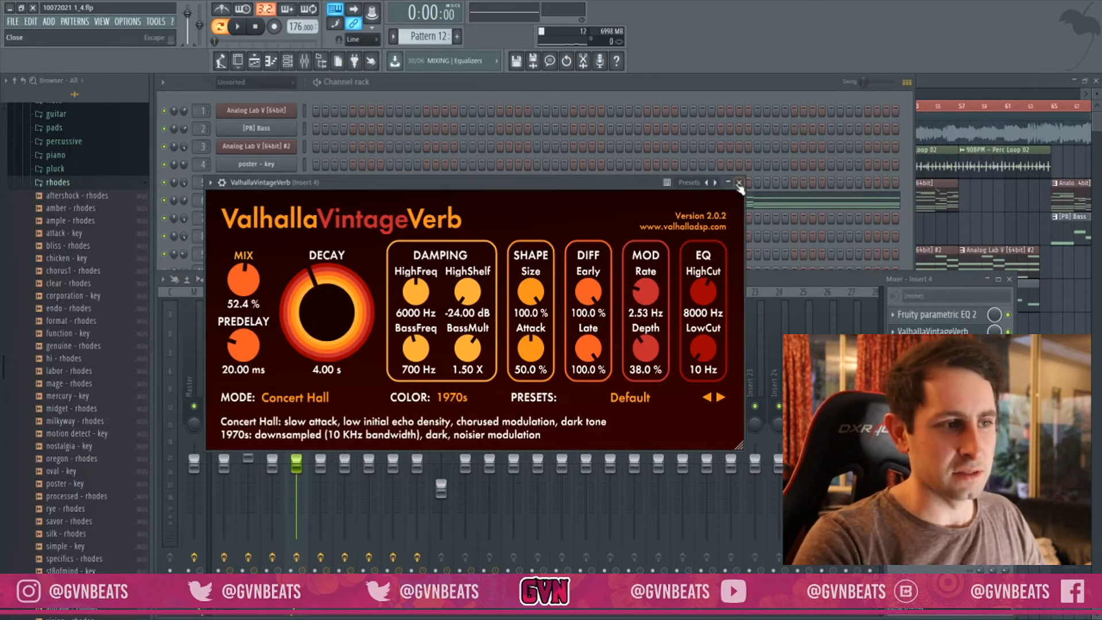
click(739, 183)
click(325, 368)
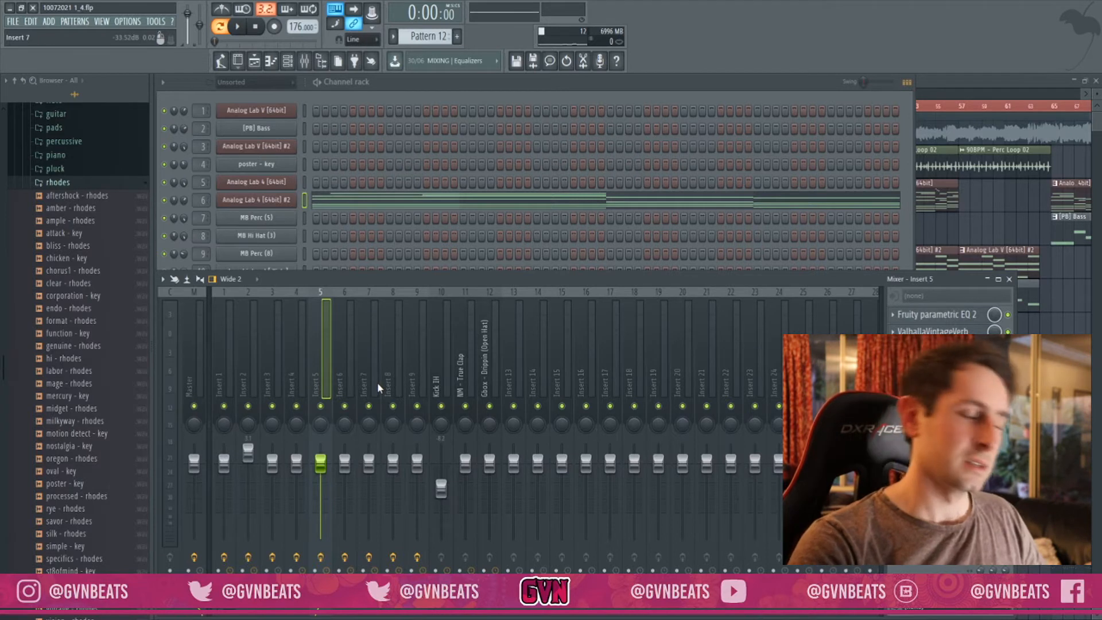
View the Gross Beat settings on mixer Insert 6, bypass the effect and play Pattern 12 without it
click(345, 384)
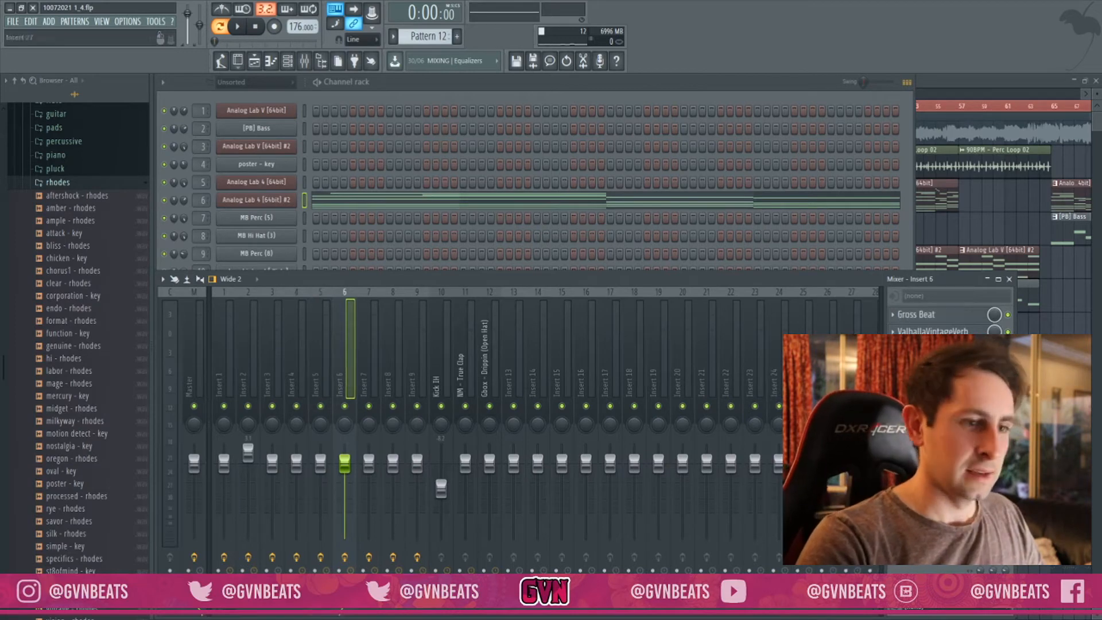
click(917, 317)
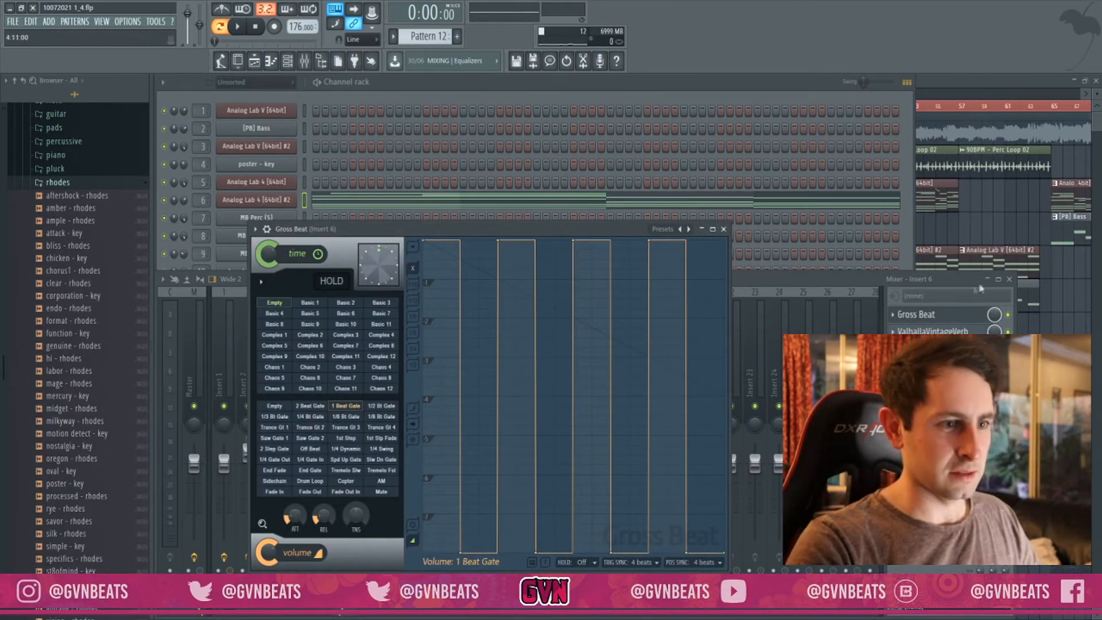
click(1009, 315)
key(space)
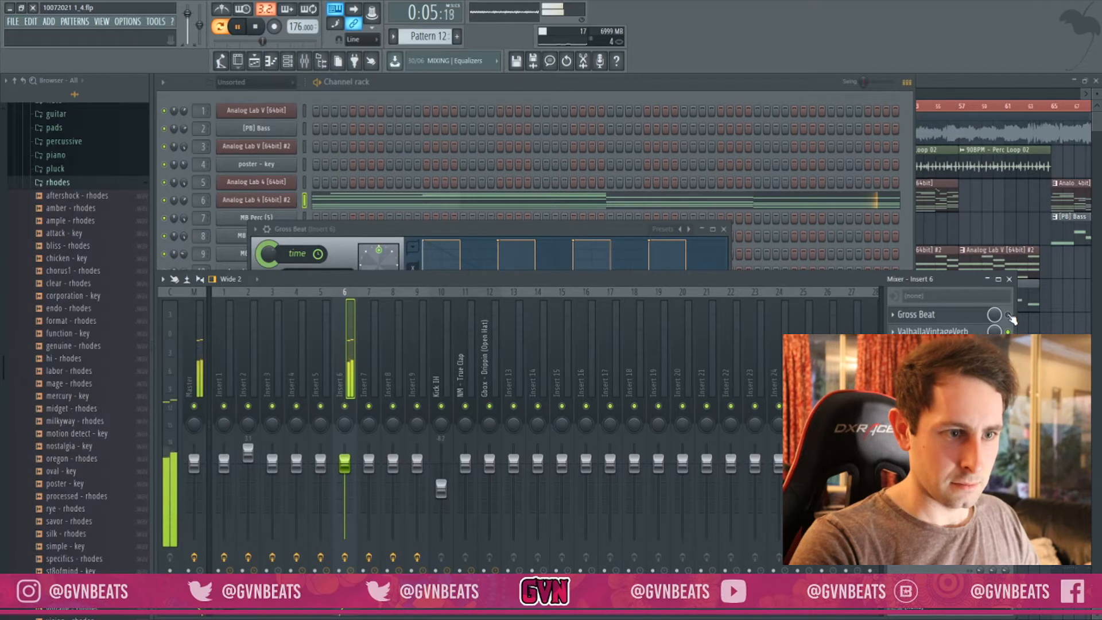
key(space)
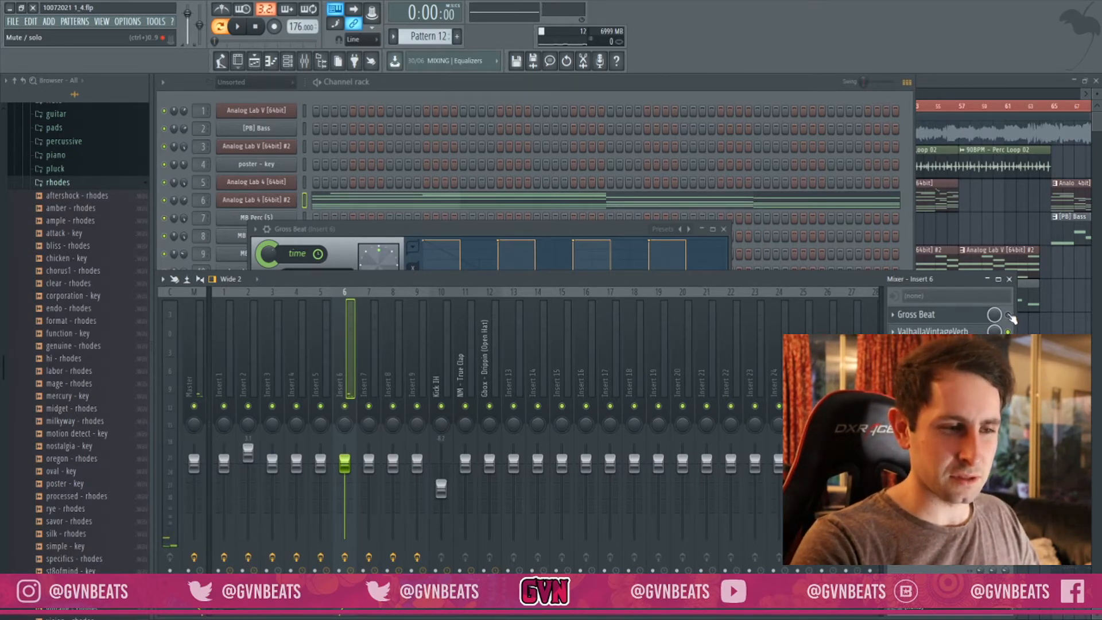
Re-enable Gross Beat on Insert 6, review its 1 Beat Gate volume envelope and play Pattern 12 with the effect on
click(921, 317)
click(921, 317)
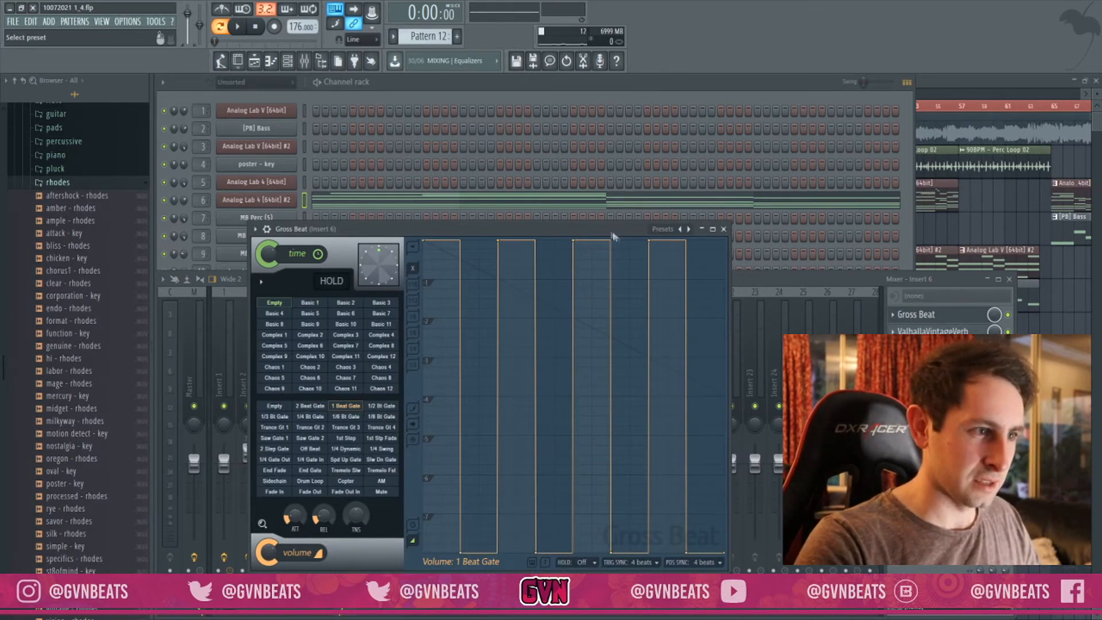
click(493, 205)
key(space)
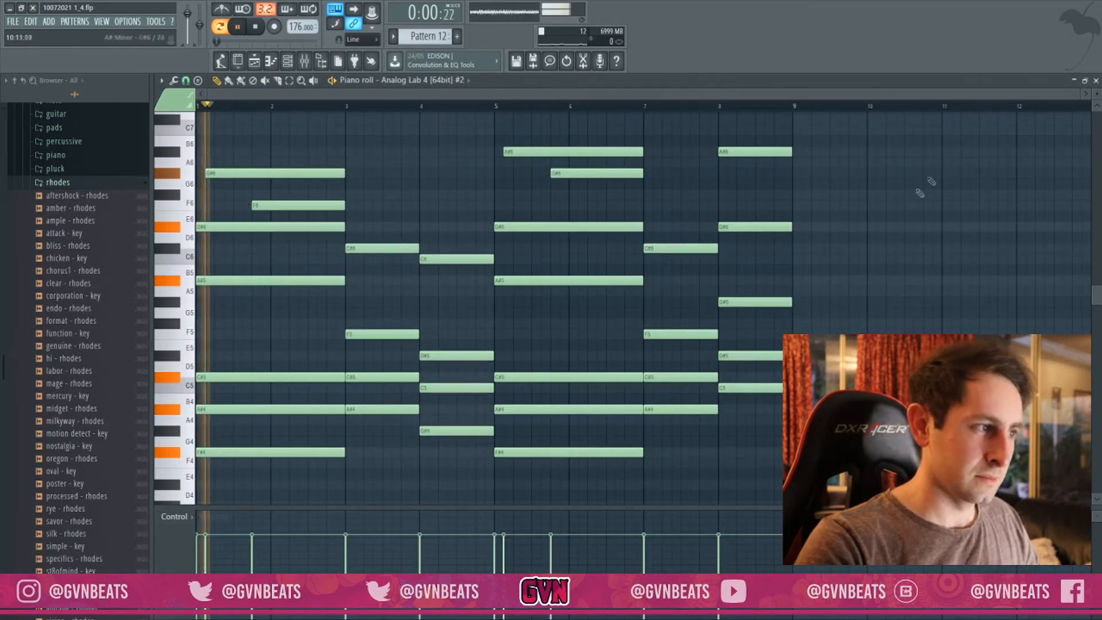
click(1096, 81)
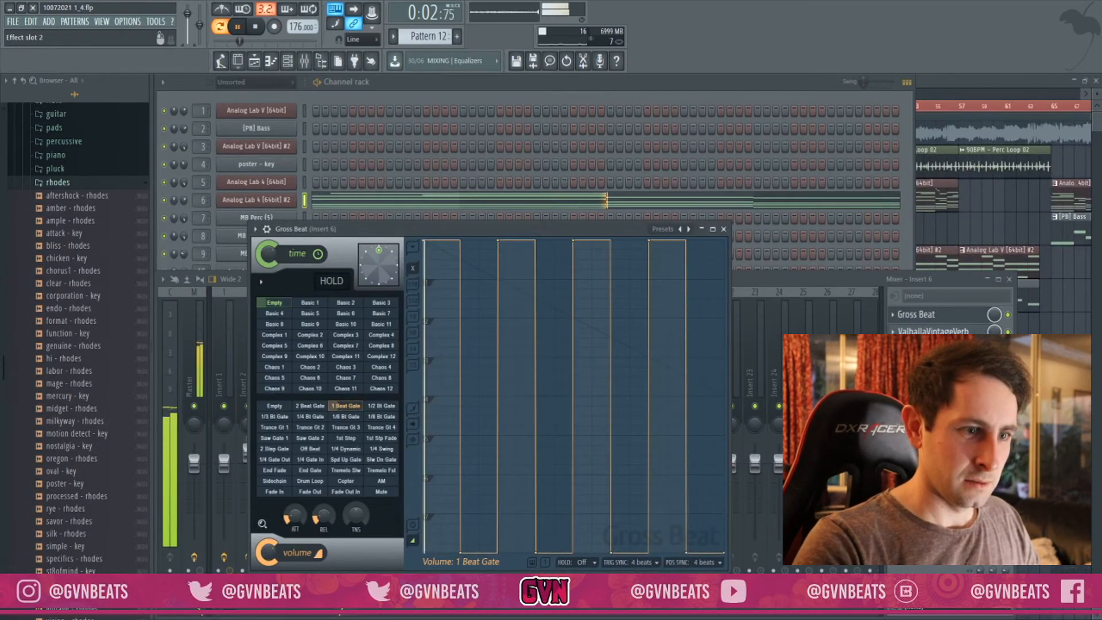
Inspect the ValhallaVintageVerb settings on Insert 6 during playback and close both effect windows
click(933, 331)
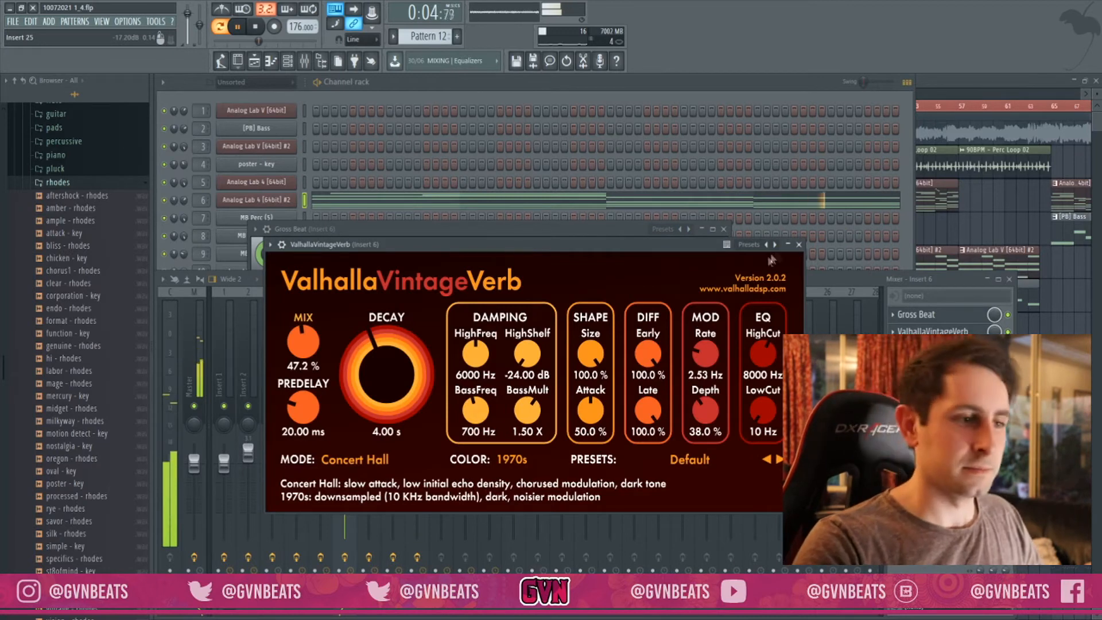
click(799, 245)
click(725, 229)
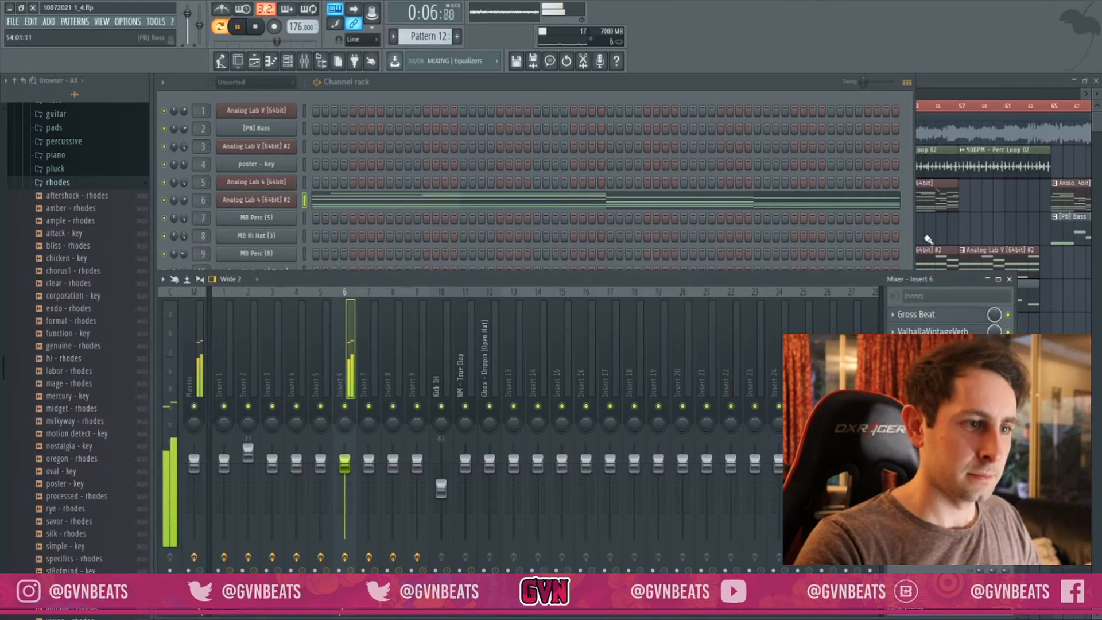
Save the project and move the block of melodic clips starting at bar 9 in the playlist to bar 1
click(984, 220)
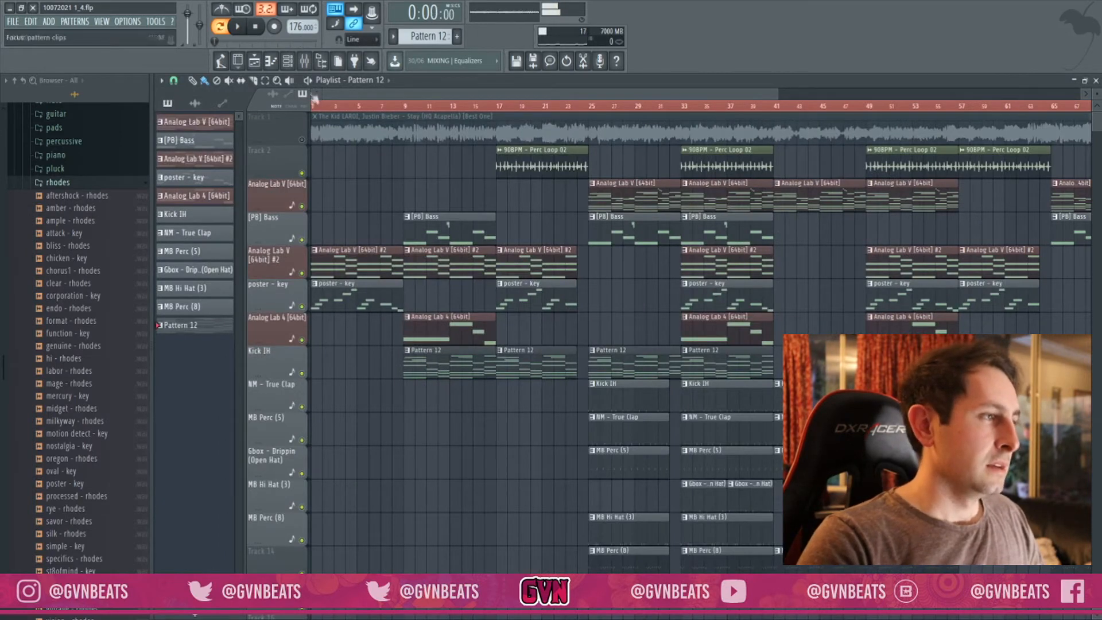
key(ctrl+s)
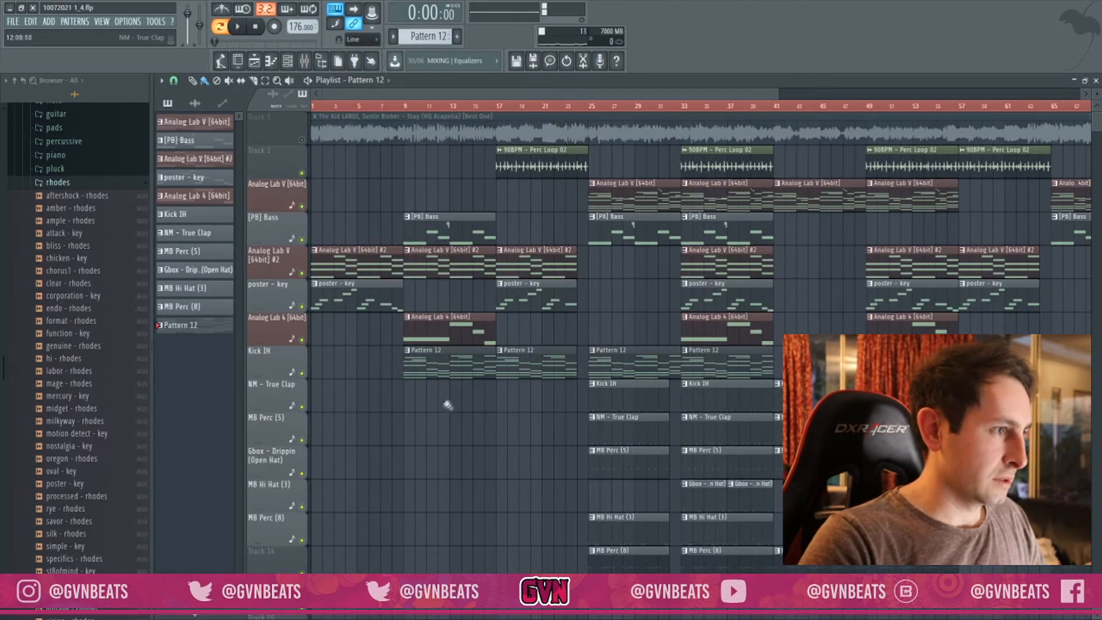
drag(448, 405, 439, 179)
drag(444, 236, 351, 236)
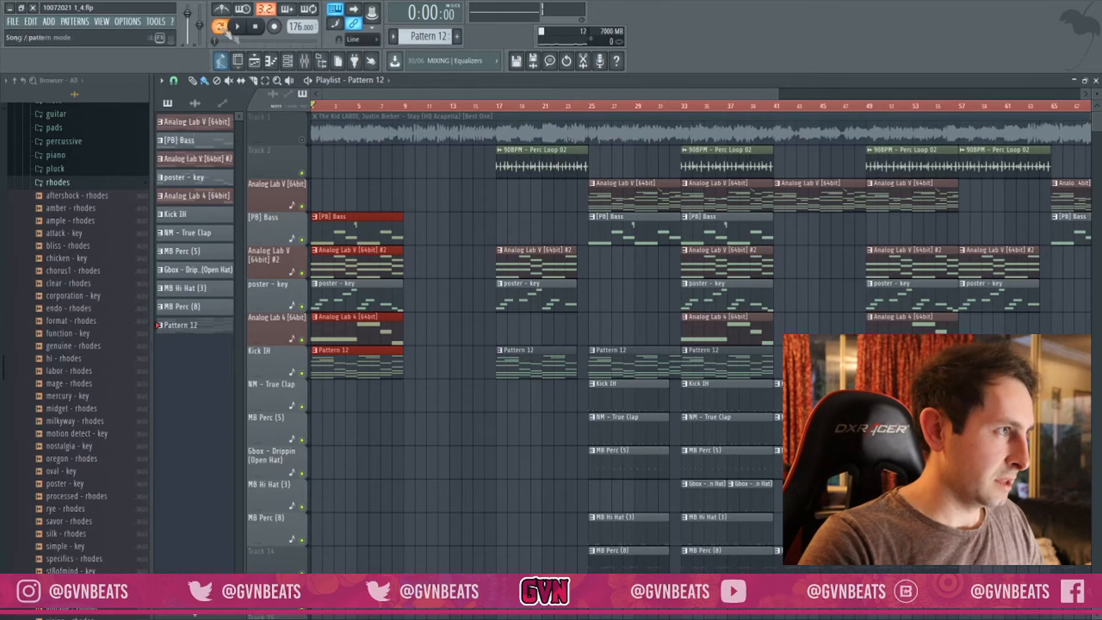
click(519, 214)
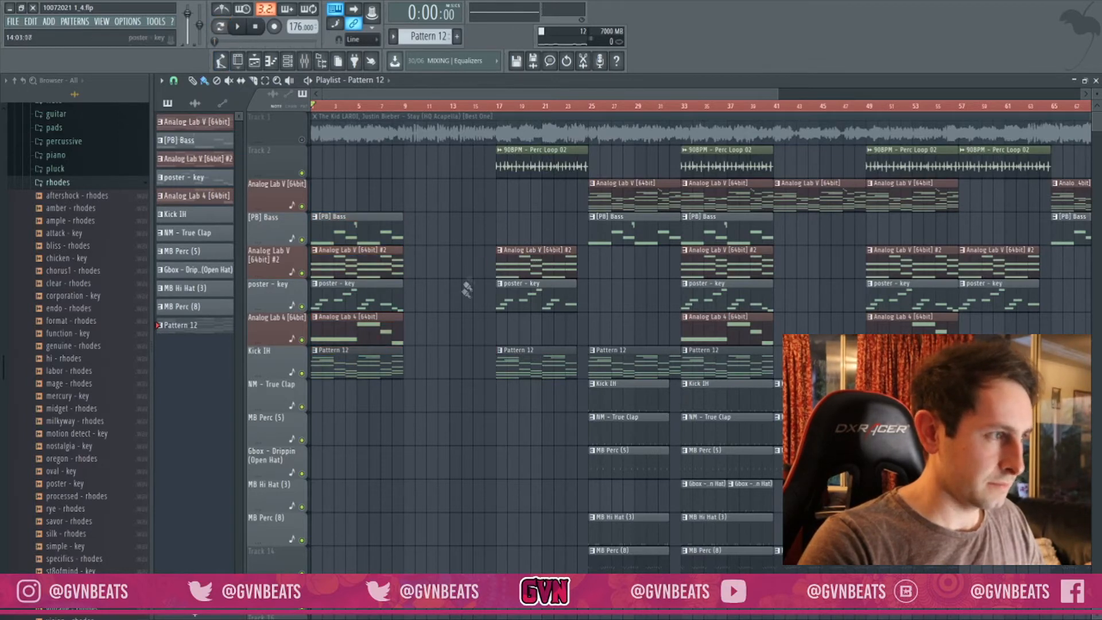
Play the stacked clips from bar 1 in song mode, adding an Analog Lab V [64bit] clip at bar 1
scroll(487, 341, down, 1)
scroll(439, 278, up, 1)
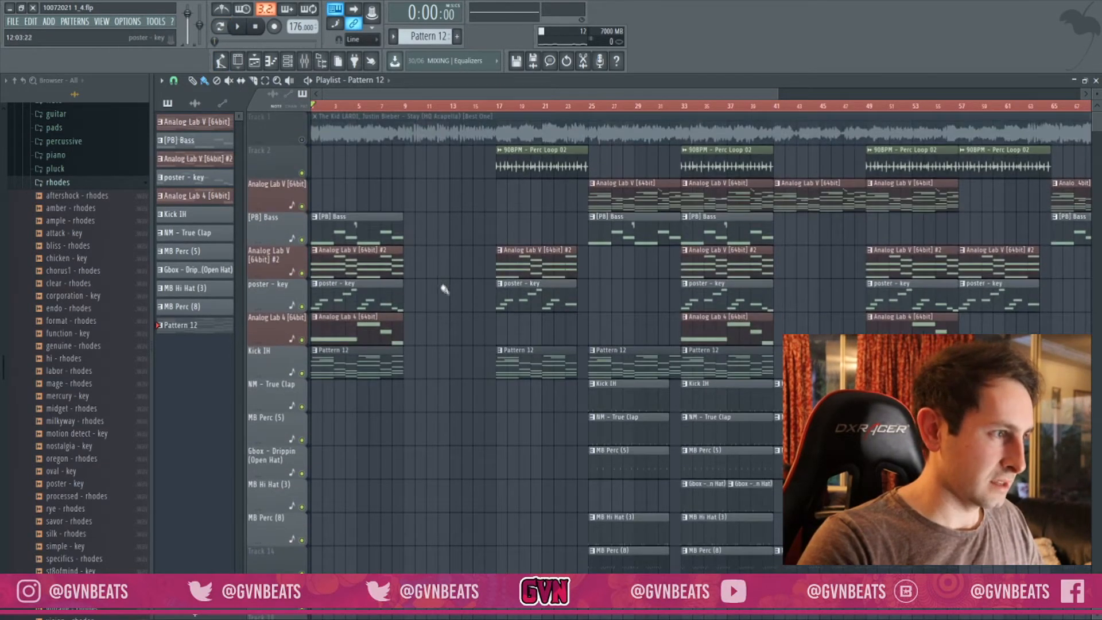
key(space)
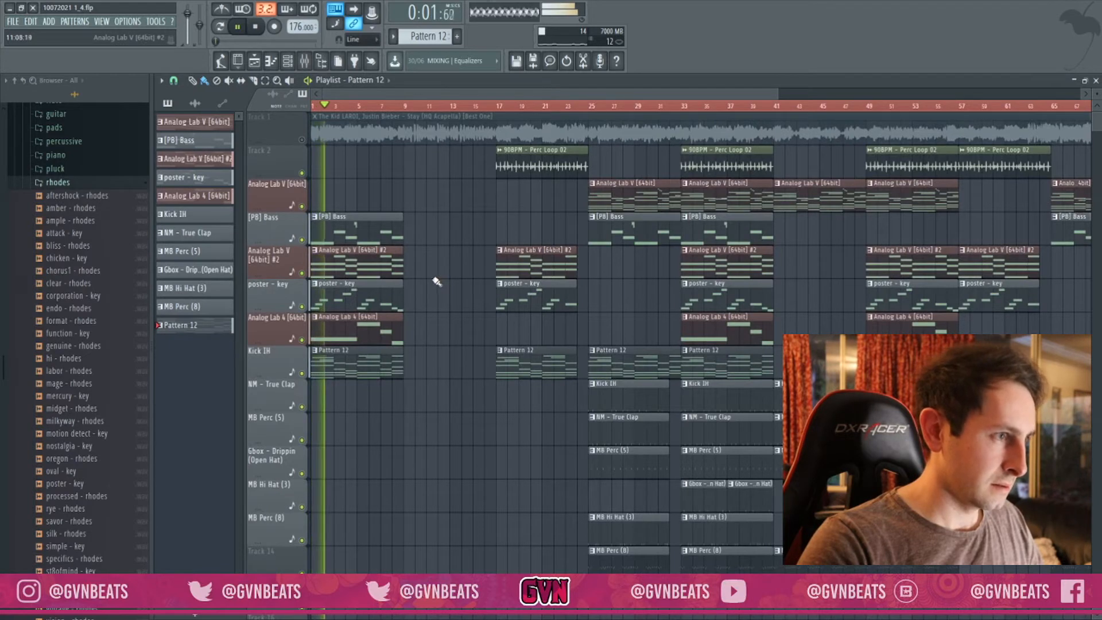
click(596, 192)
click(316, 199)
key(space)
key(space)
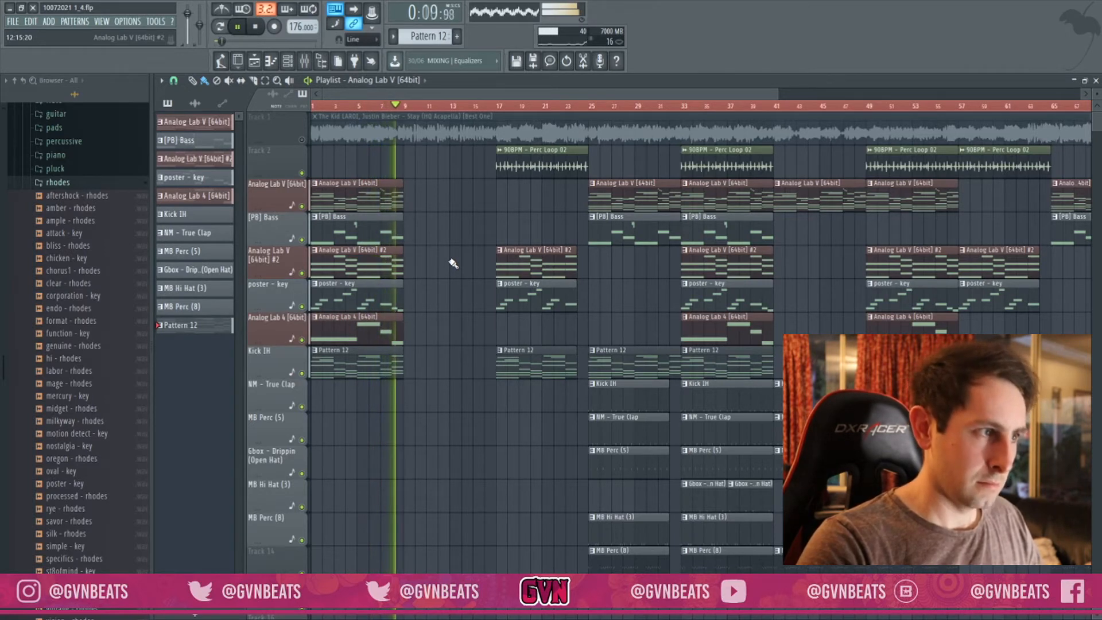
key(space)
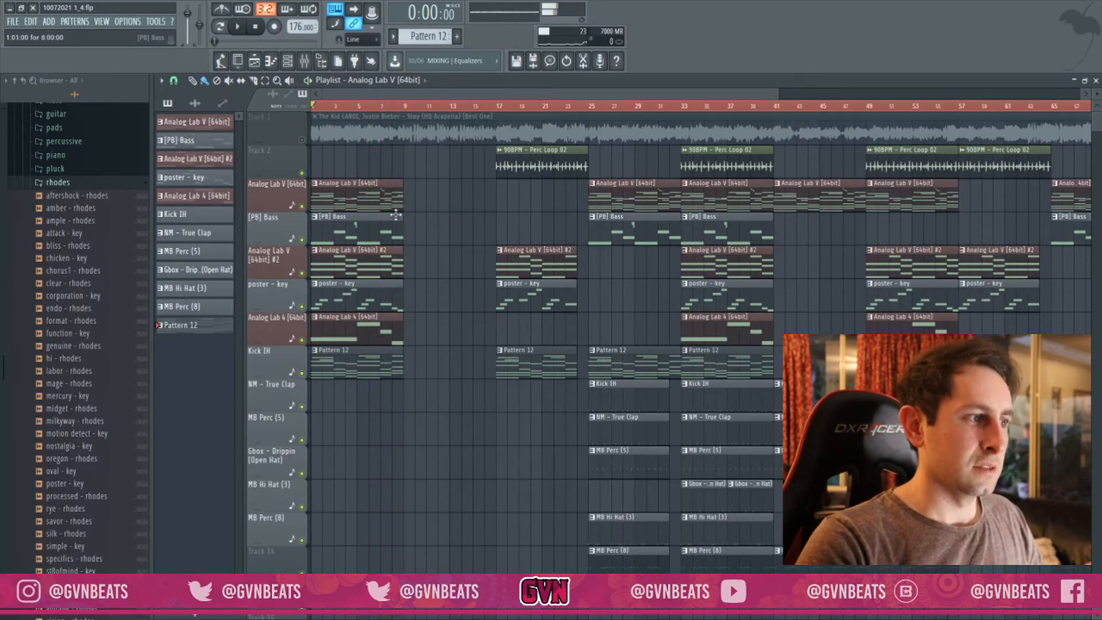
Move the first Analog Lab V [64bit] clip to bar 17 and the bar 1 [PB] Bass, poster - key and Pattern 12 clips to bar 9
drag(365, 200, 545, 196)
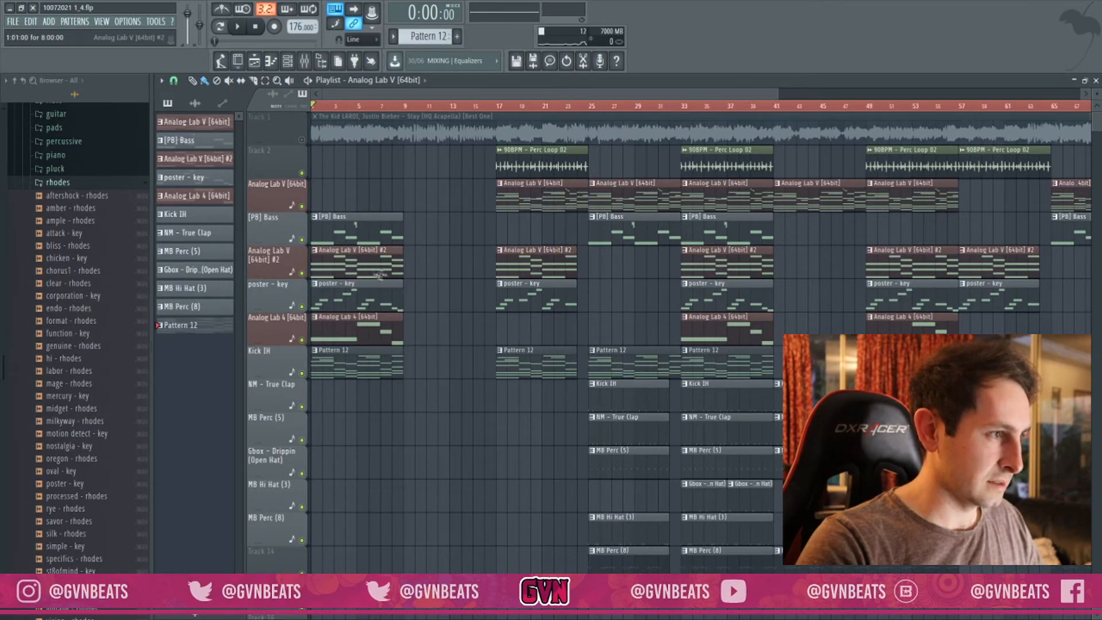
drag(380, 383, 350, 326)
ctrl+click(446, 304)
drag(359, 297, 437, 303)
drag(377, 233, 471, 233)
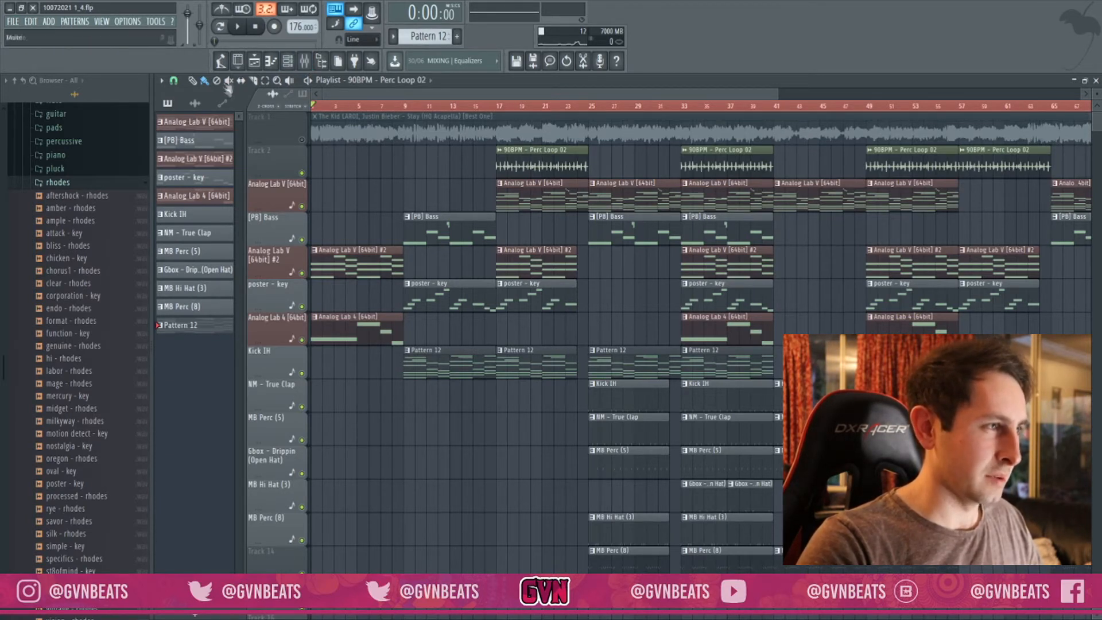
Check the 90BPM - Perc Loop 02 audio channel and browse the Producer Drum Kits folder for the kit it came from
click(271, 60)
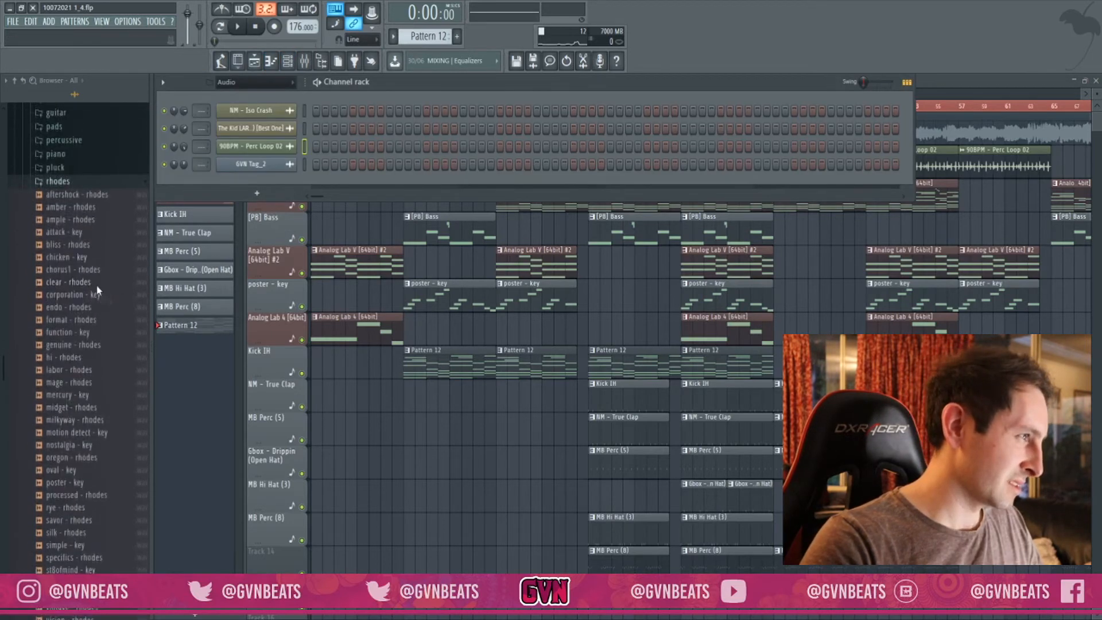
scroll(98, 291, up, 10)
click(70, 414)
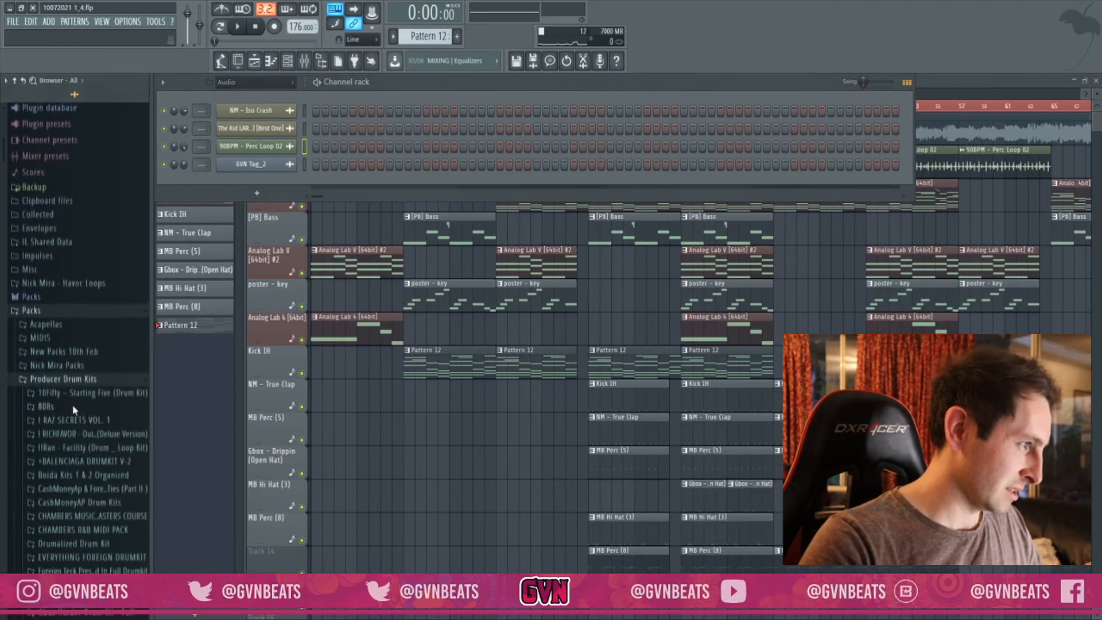
scroll(81, 402, down, 6)
click(78, 179)
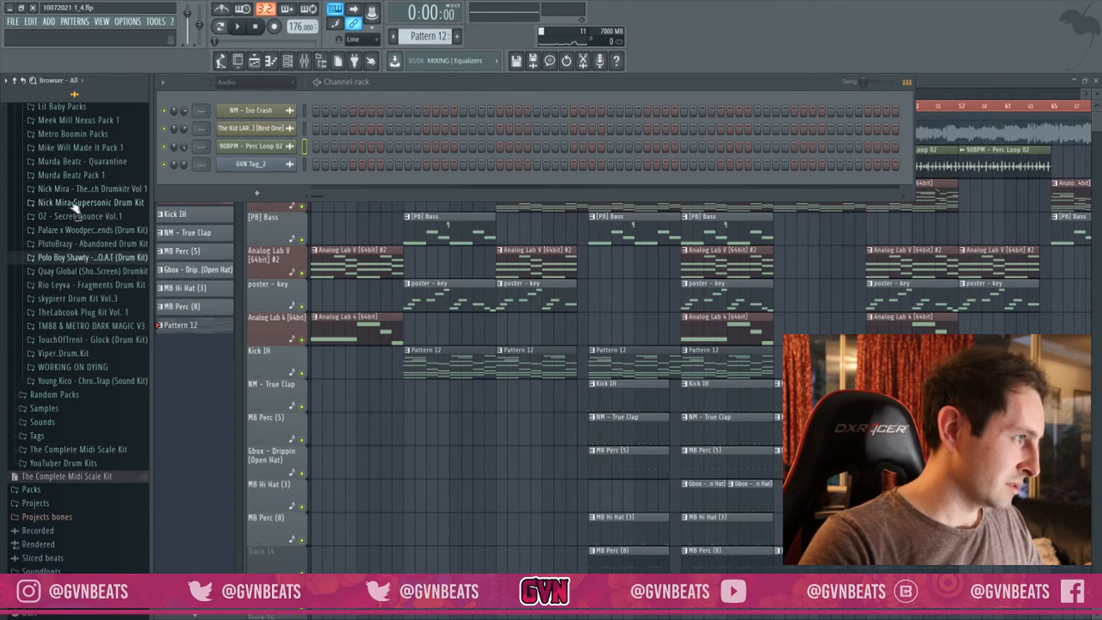
right_click(364, 228)
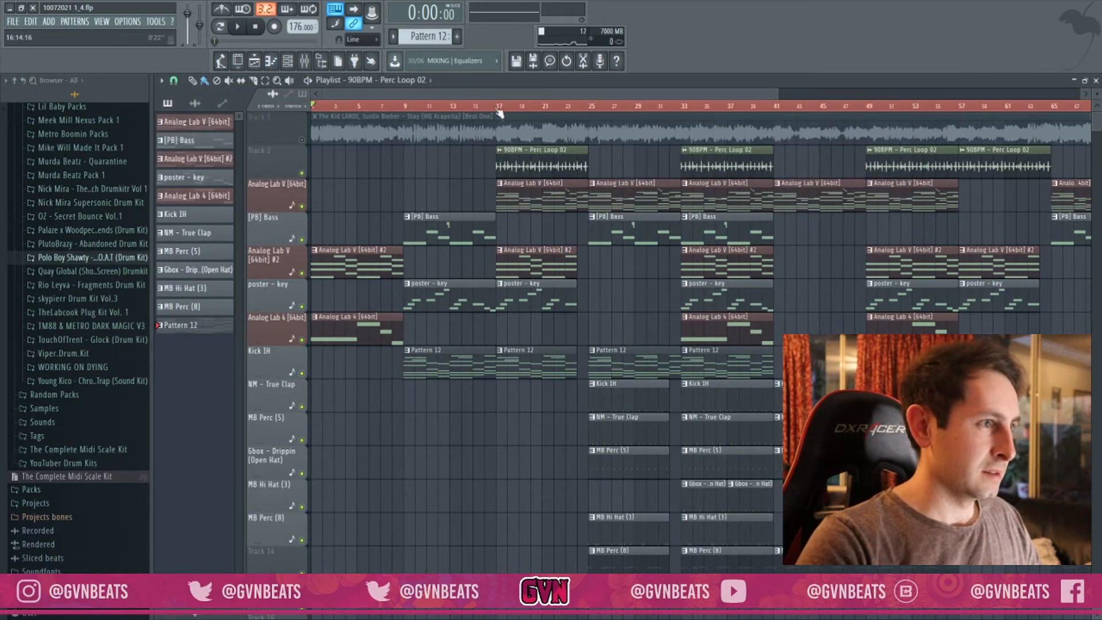
Solo Track 2 to play the 90BPM - Perc Loop 02 clip from bar 17, and select the NM - True Clap pattern
right_click(302, 173)
key(space)
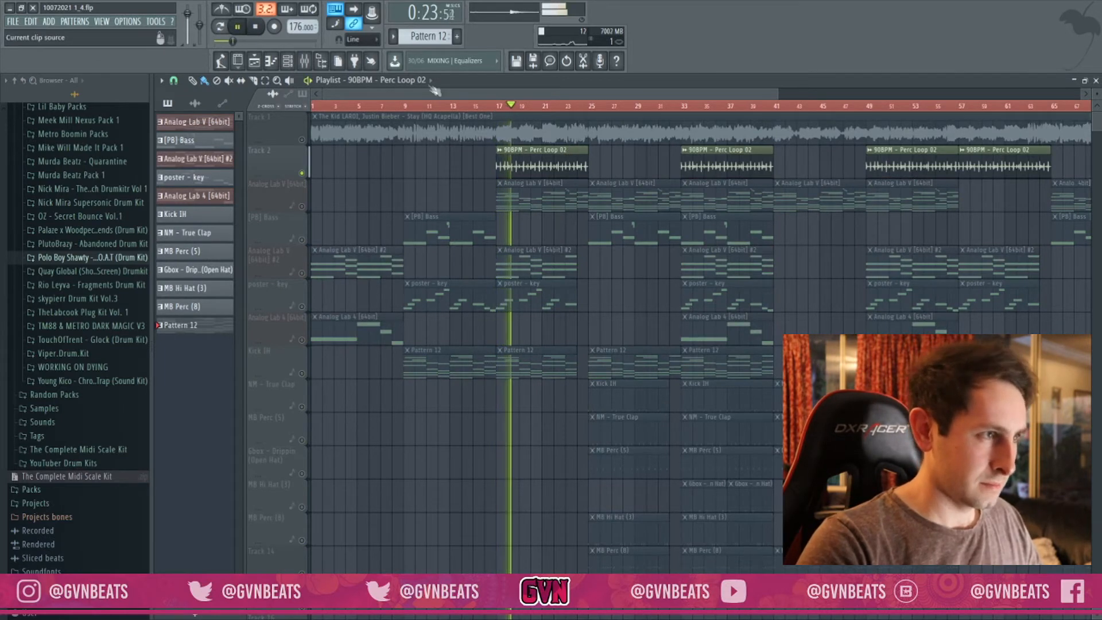
drag(428, 37, 428, 71)
click(289, 61)
scroll(427, 38, up, 6)
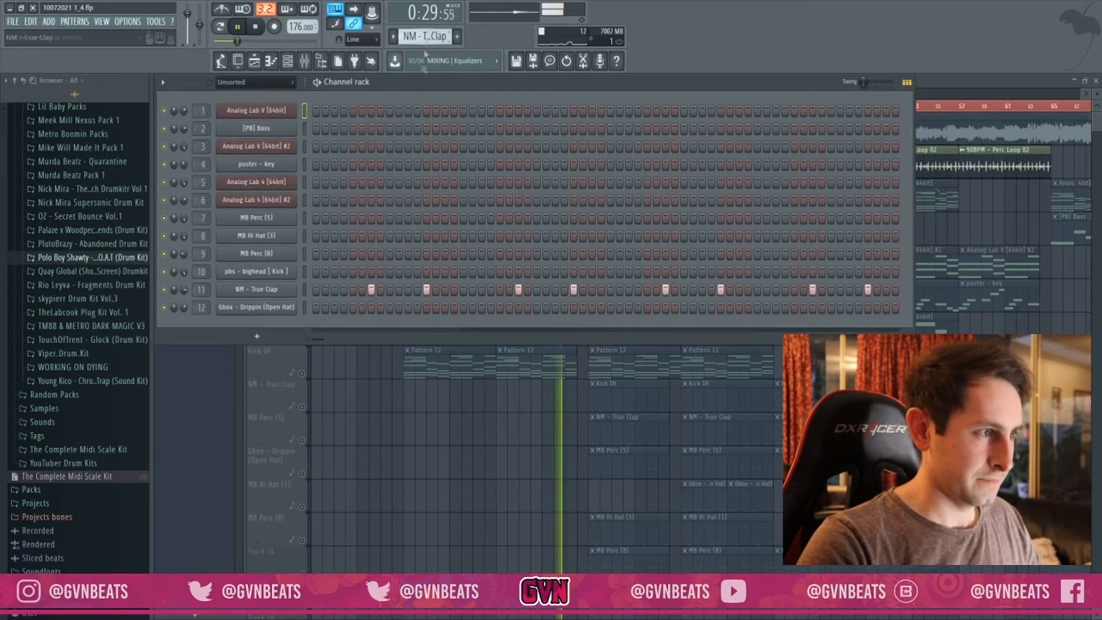
click(203, 385)
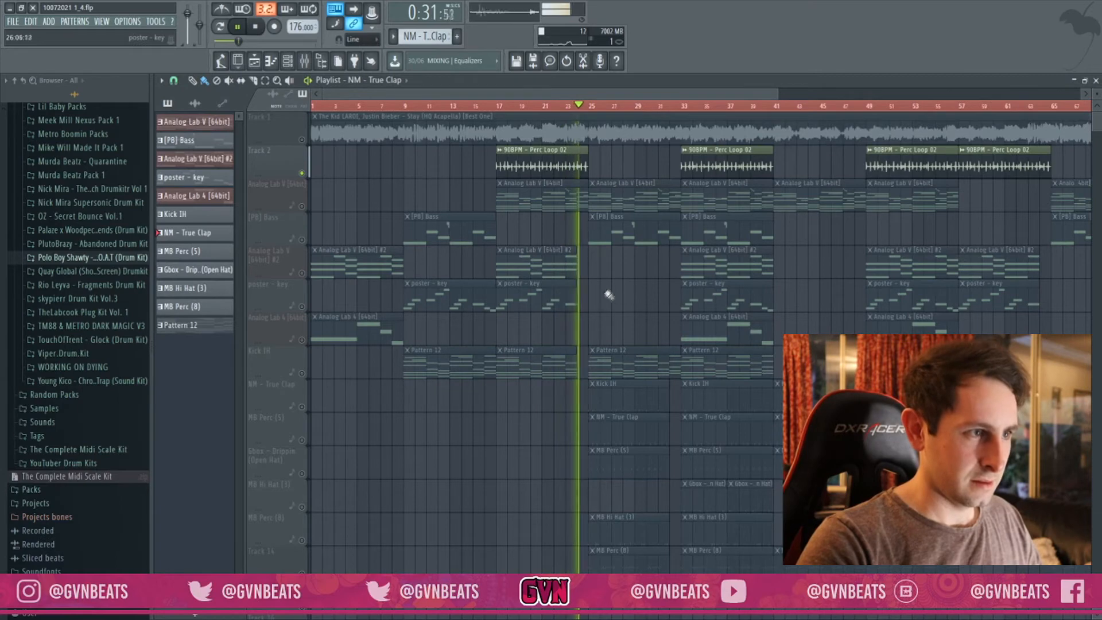
key(space)
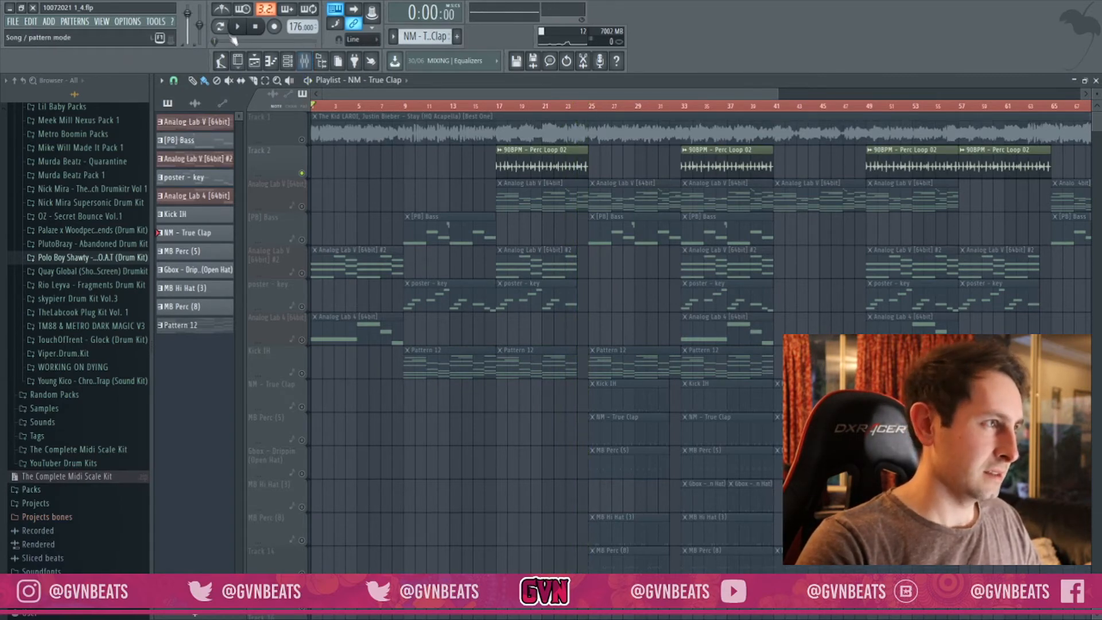
View the steps of the Kick IH and NM - True Clap patterns and play each in pattern mode
click(288, 61)
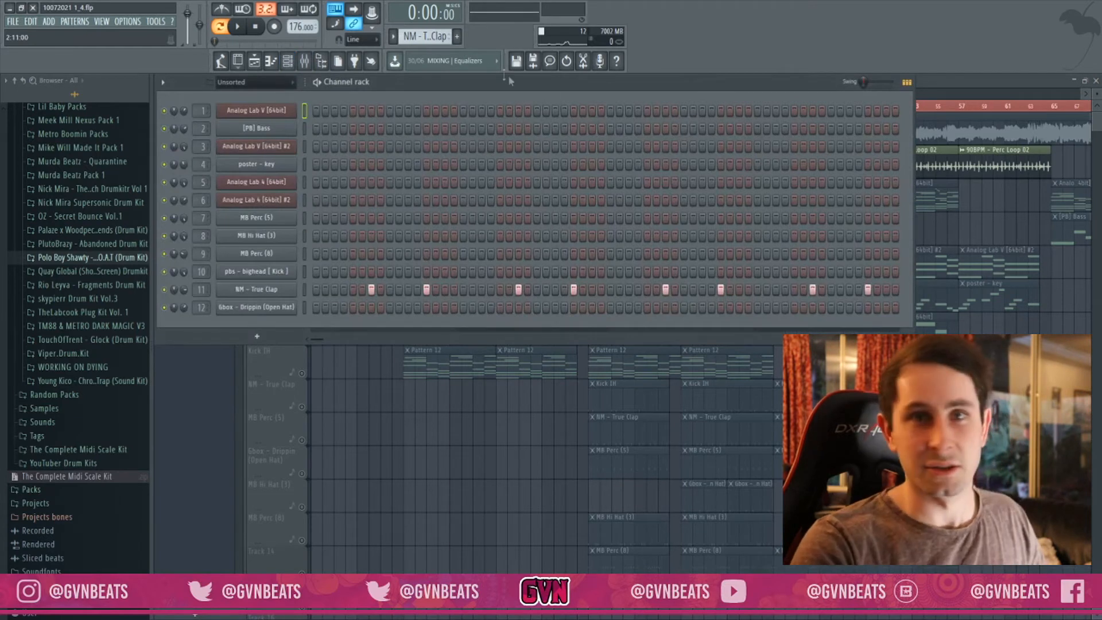
scroll(440, 36, down, 5)
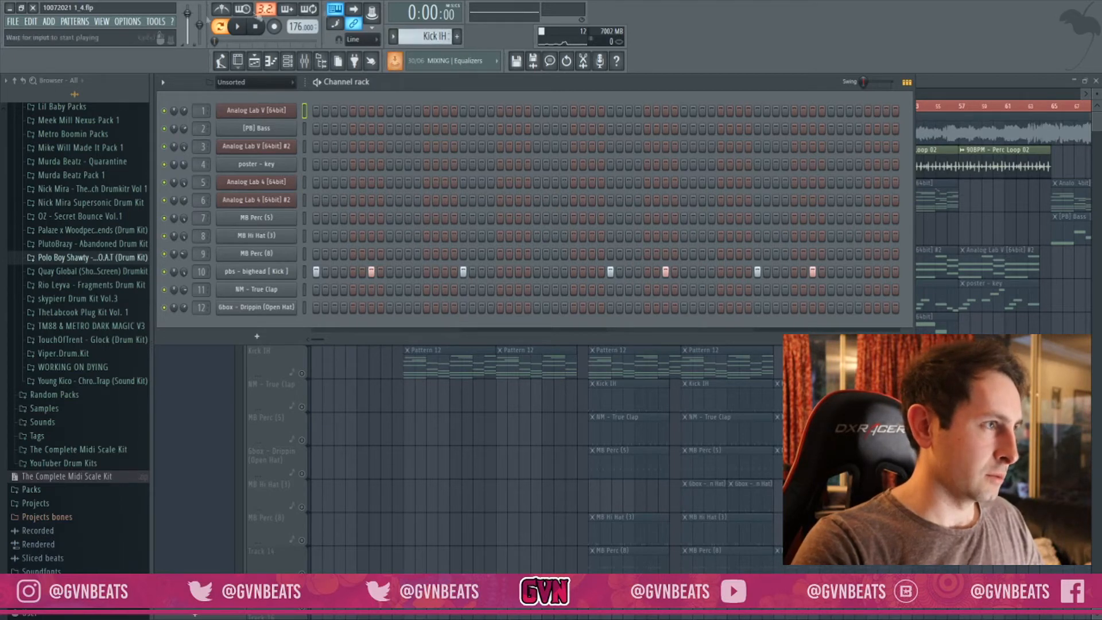
key(space)
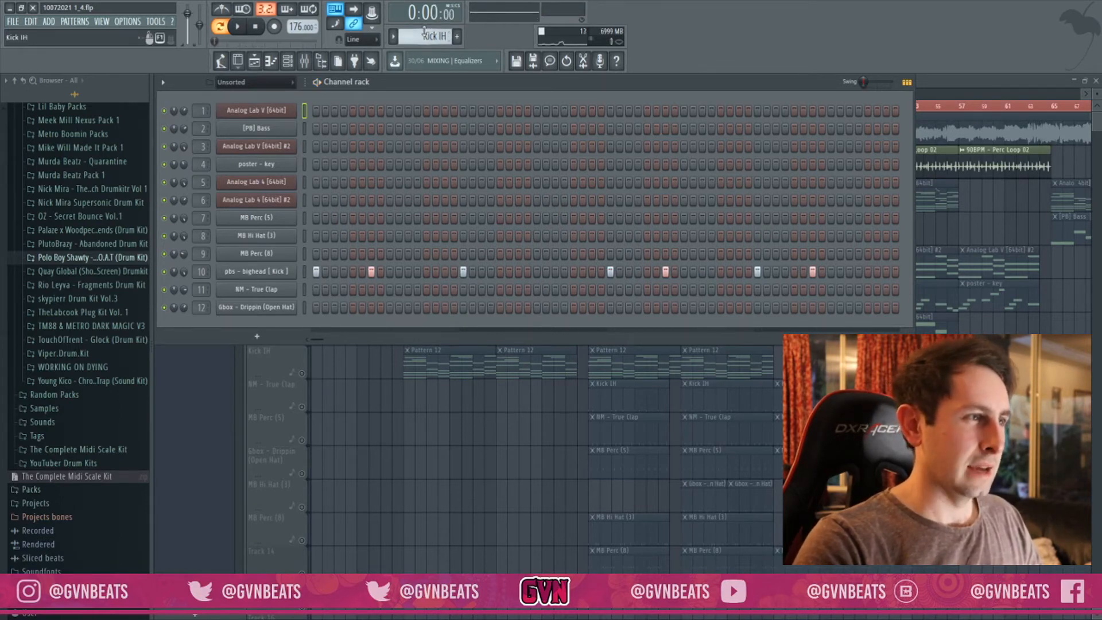
scroll(425, 34, down, 1)
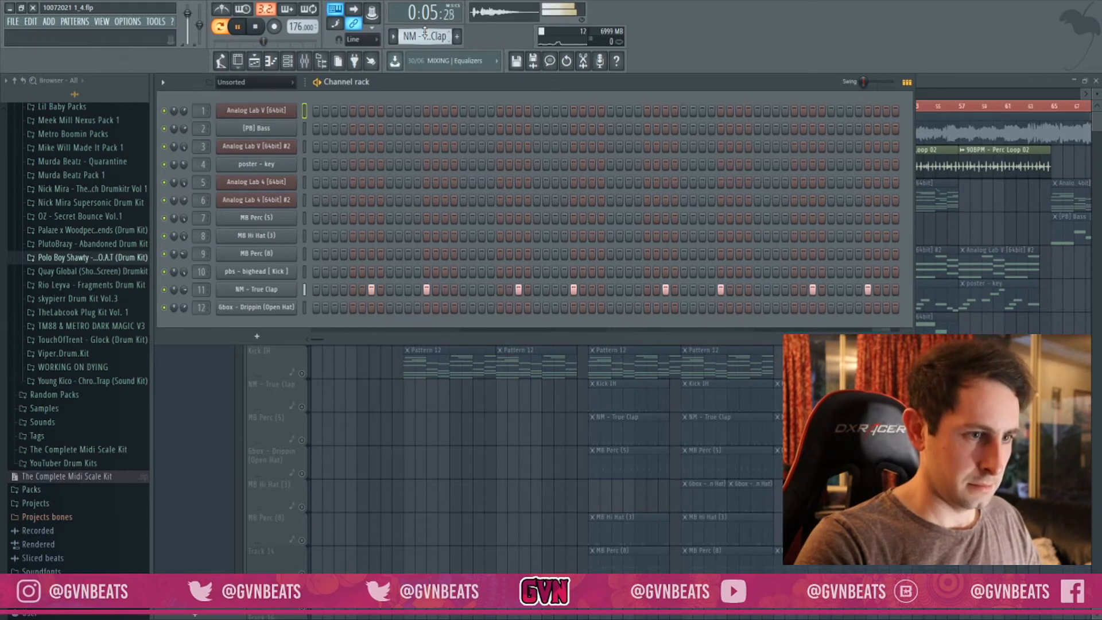
key(space)
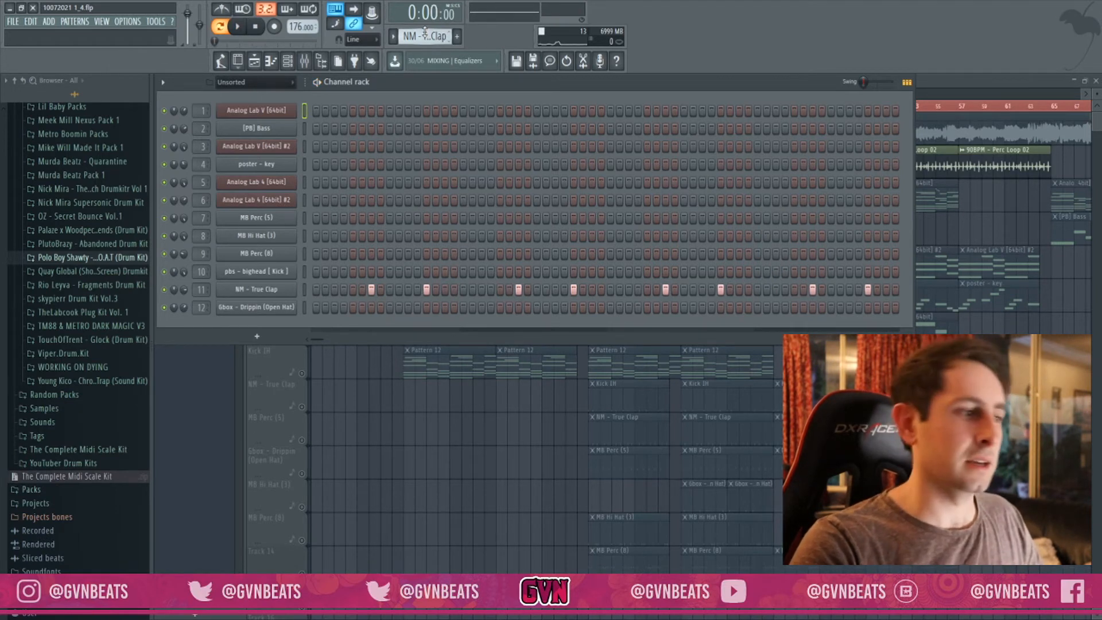
View the MB Perc (5) pattern's steps and play it with mixer Insert 7 selected
scroll(425, 34, down, 2)
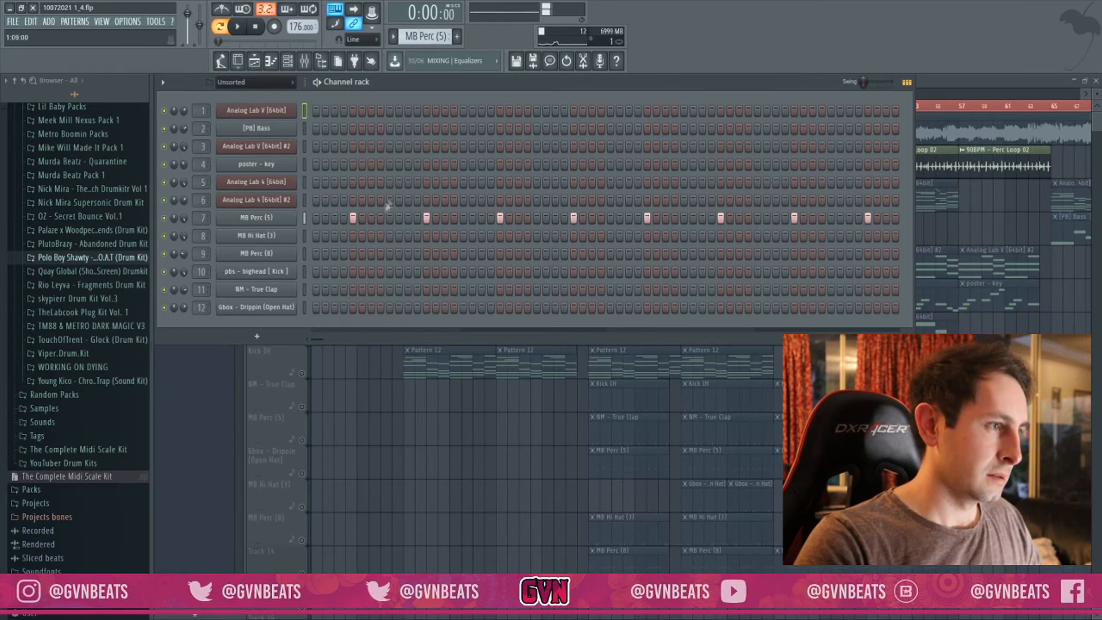
click(304, 61)
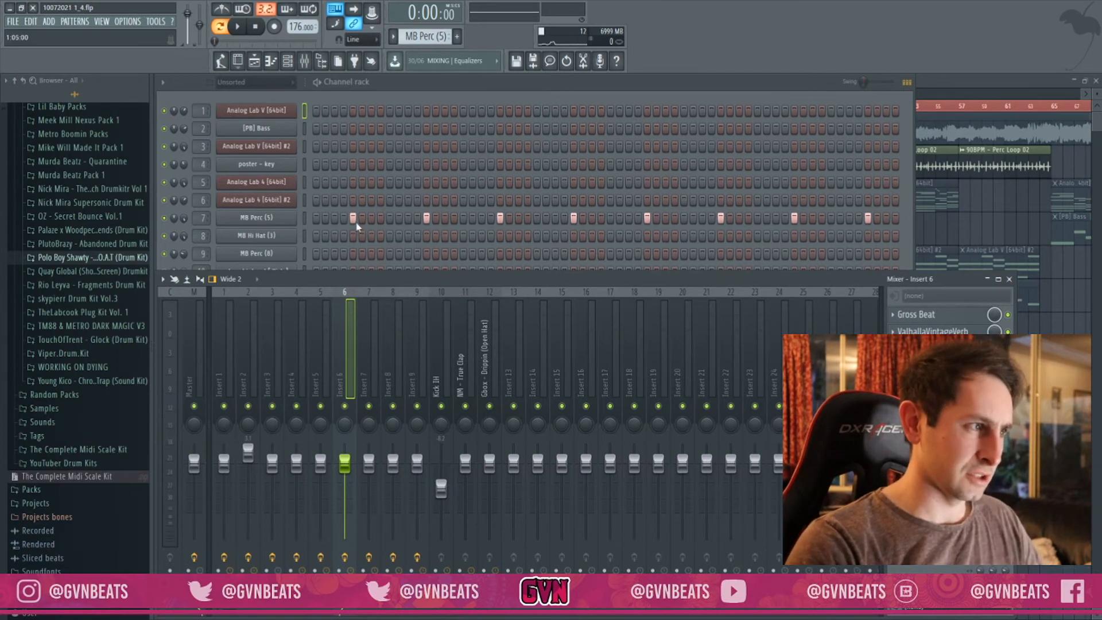
click(369, 377)
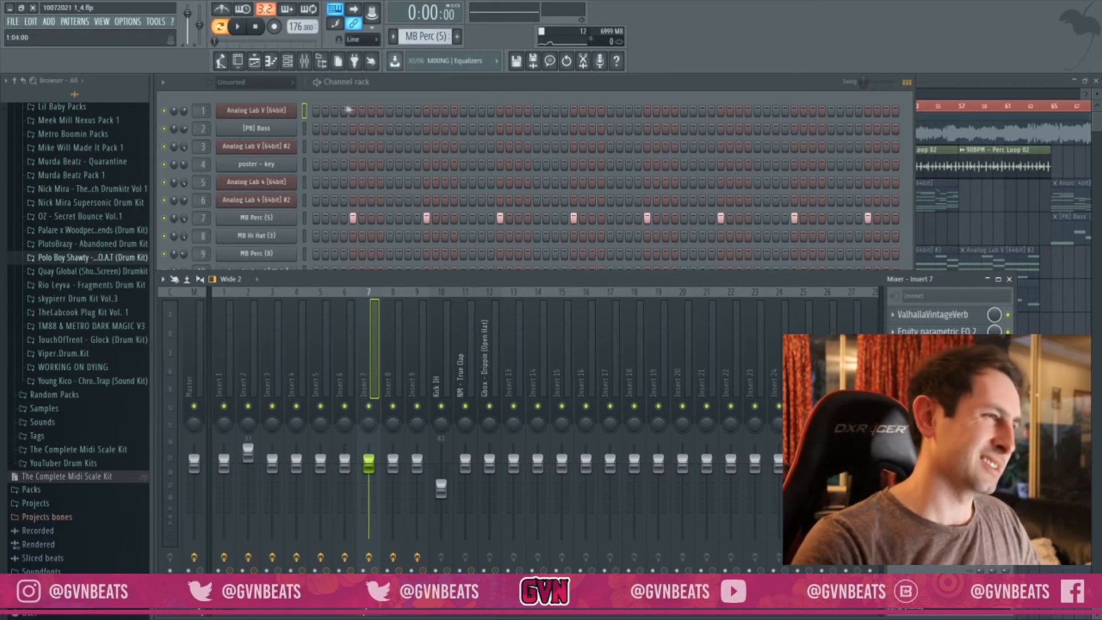
click(370, 102)
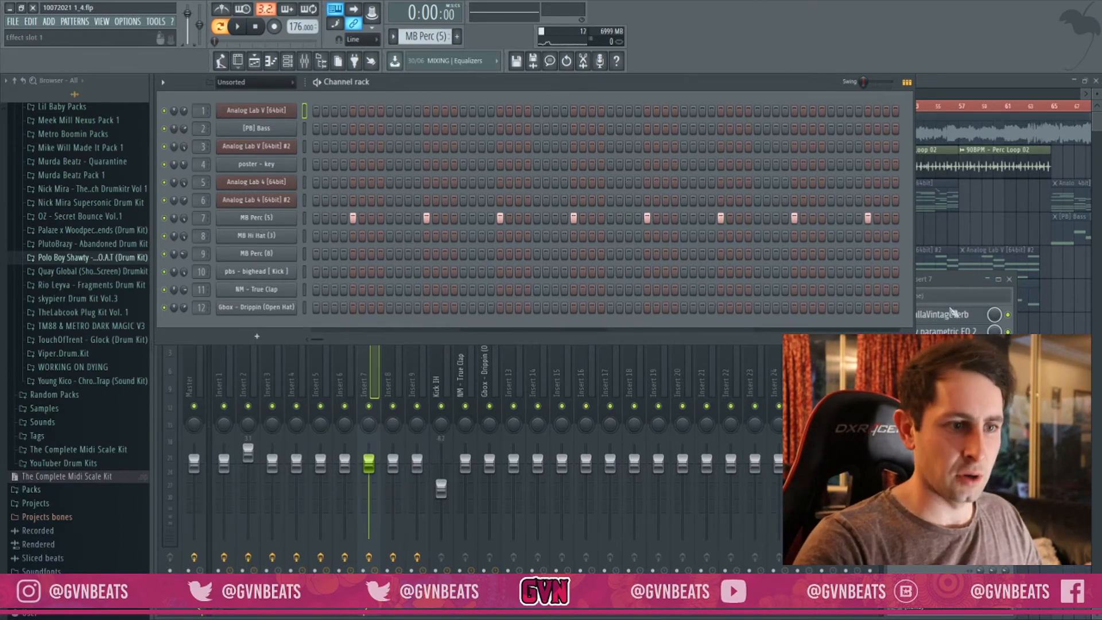
click(958, 281)
key(space)
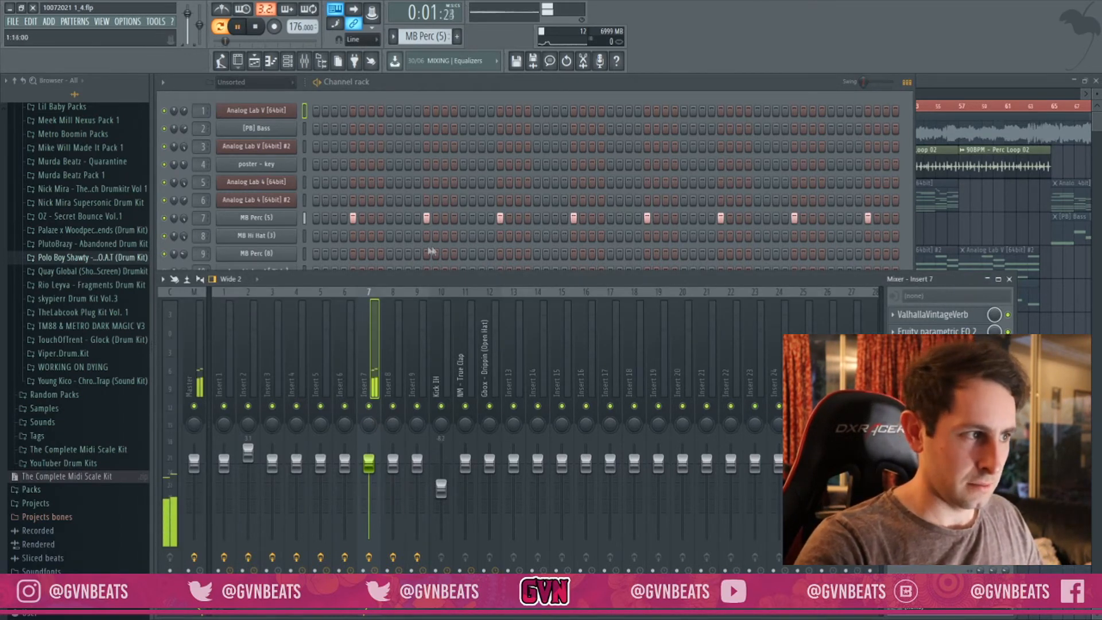
key(space)
Review the Fruity Parametric EQ 2 and ValhallaVintageVerb settings on mixer Insert 7 and close both effect windows
click(942, 331)
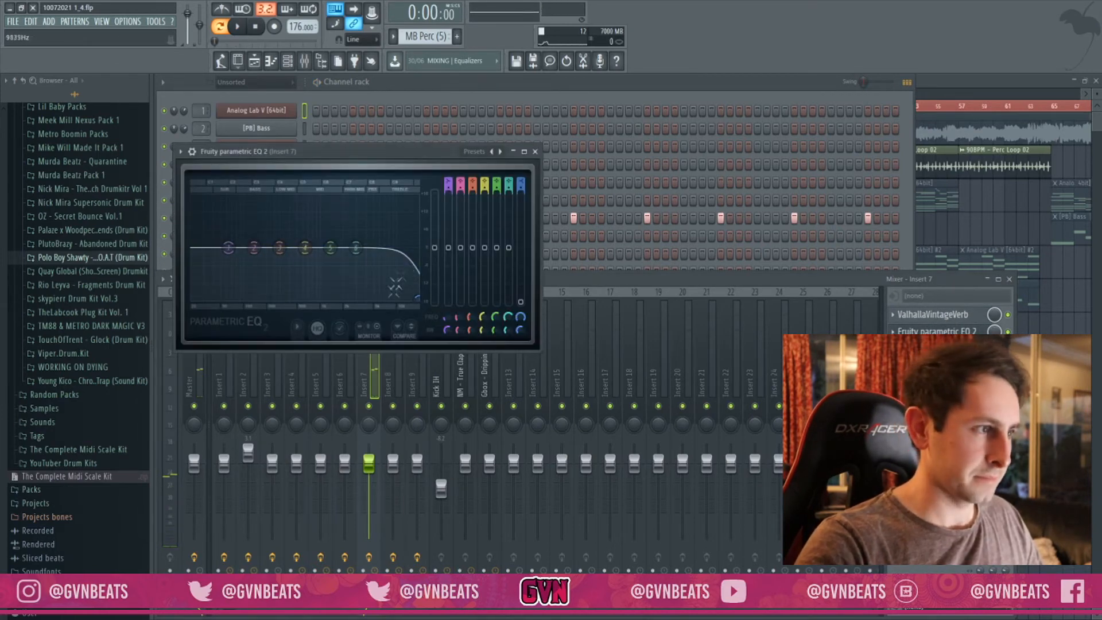
click(535, 152)
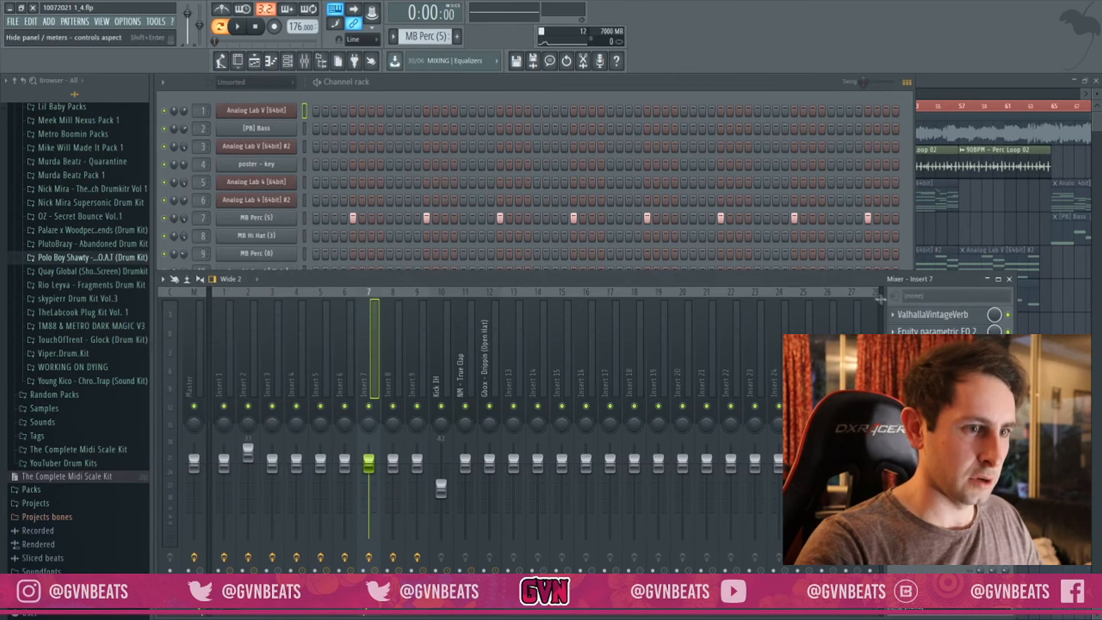
click(933, 314)
click(694, 137)
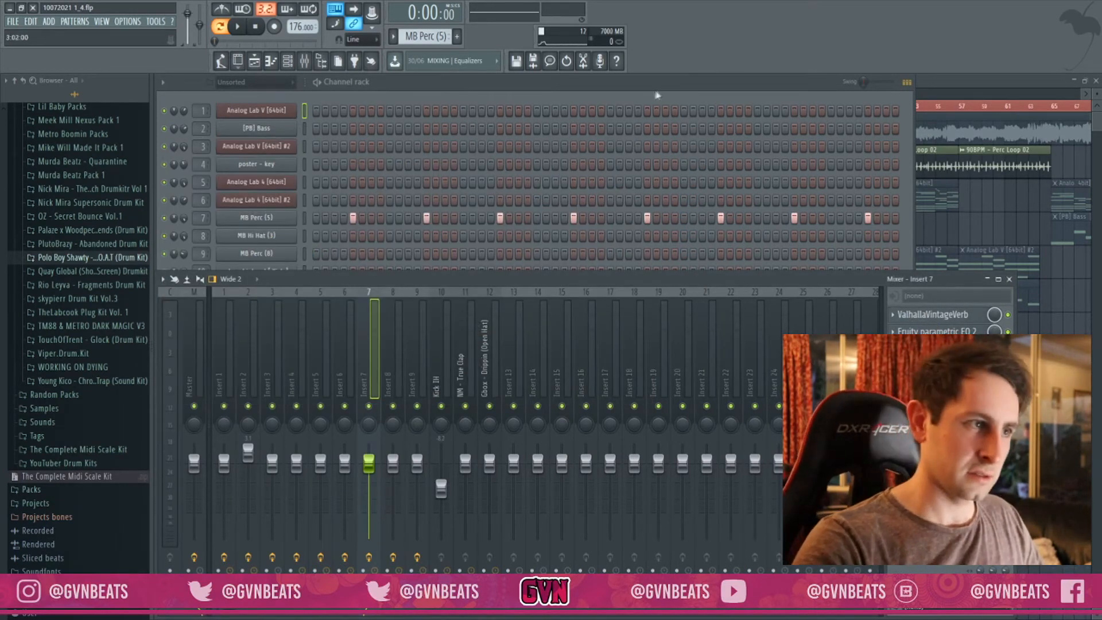
View the Gbox - Drippin (Open Hat) pattern's steps in the channel rack and play the pattern
click(656, 92)
scroll(417, 35, down, 5)
key(space)
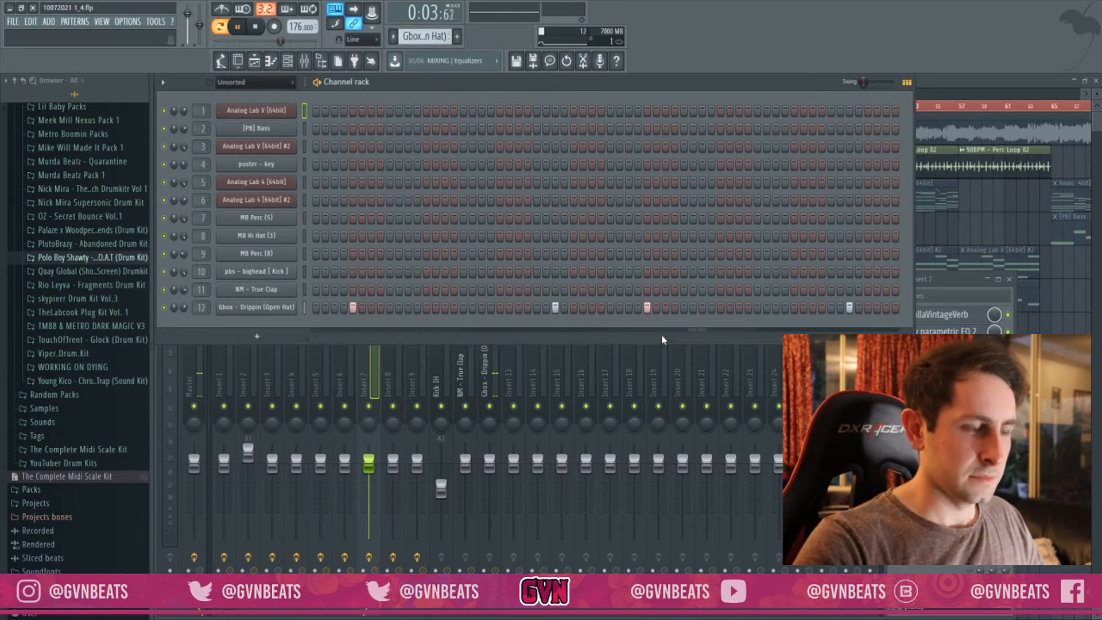
key(space)
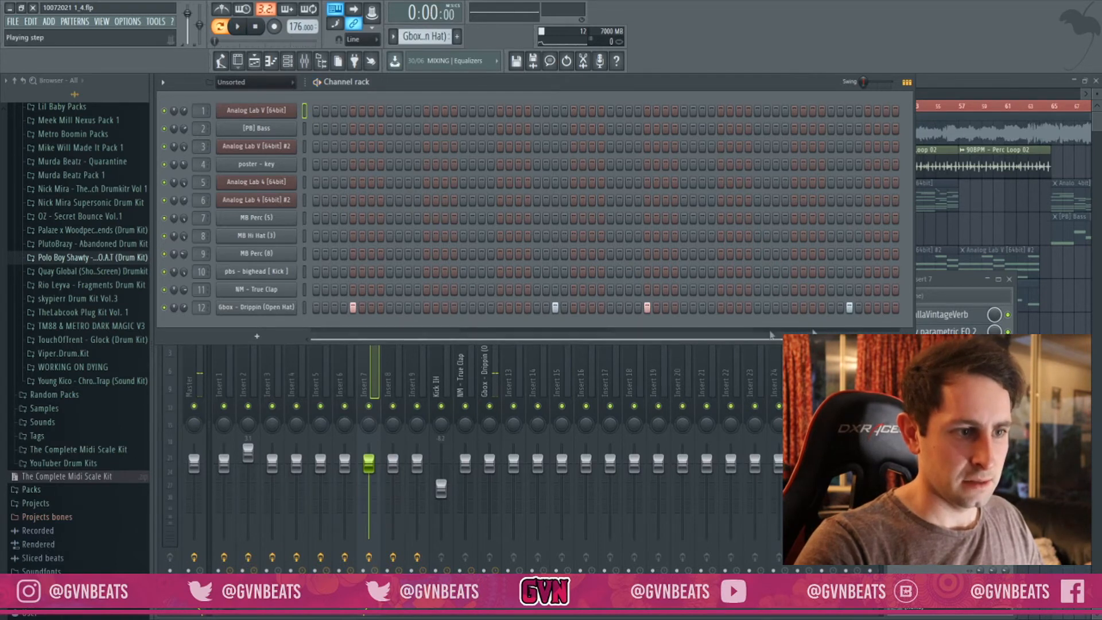
Switch to the MB Hi Hat (3) pattern, view its steps and play it
scroll(422, 36, up, 4)
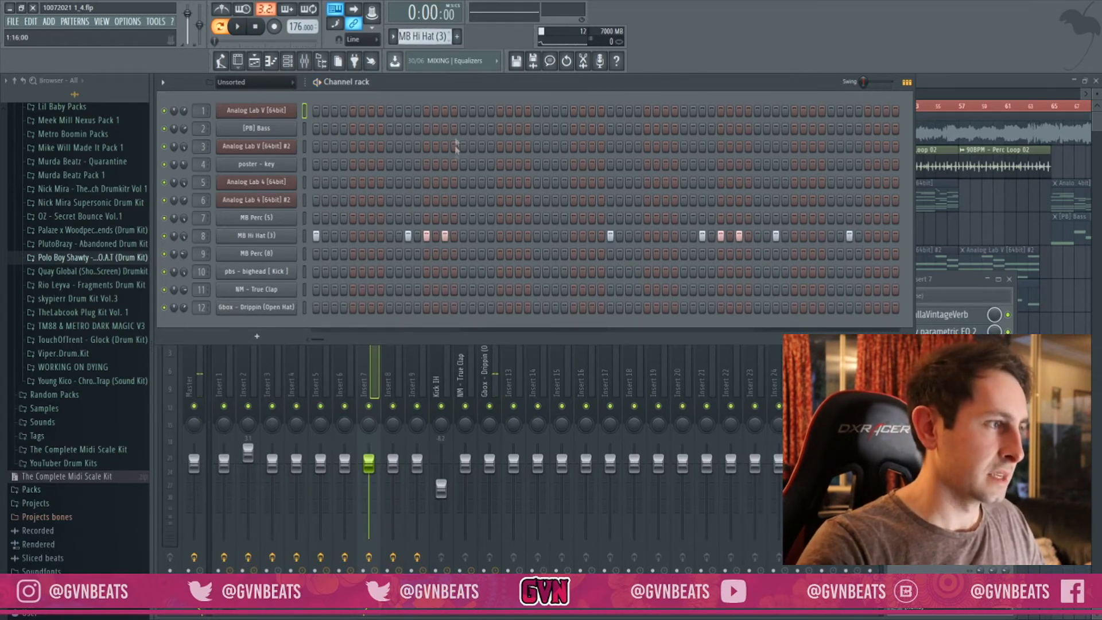
key(space)
key(space)
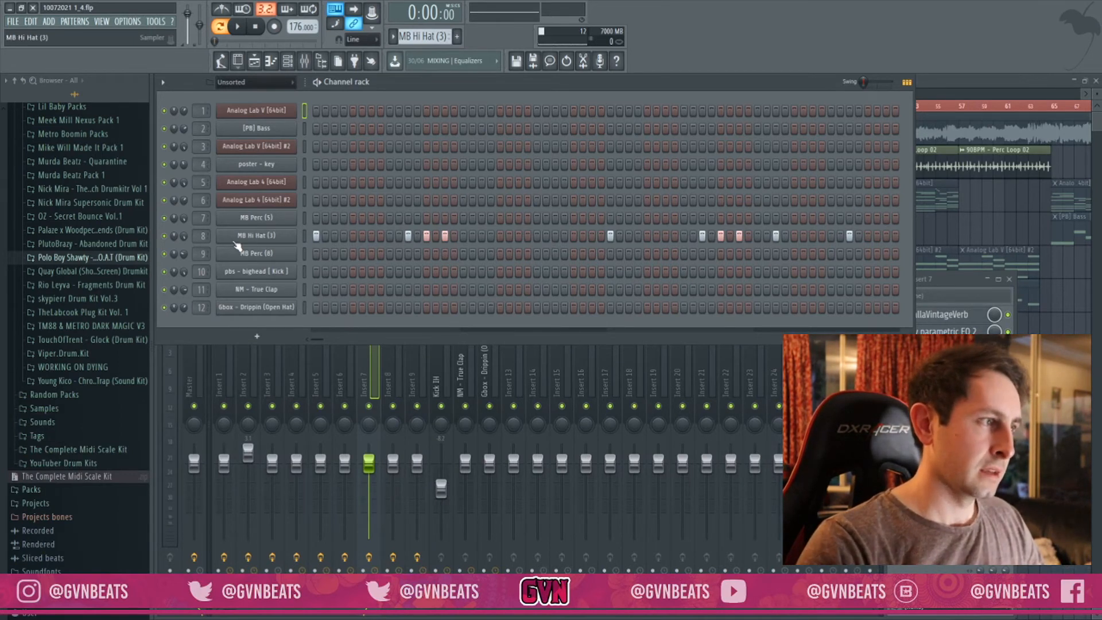
Play back the MB Hi Hat (3) pattern once more and stop it
key(space)
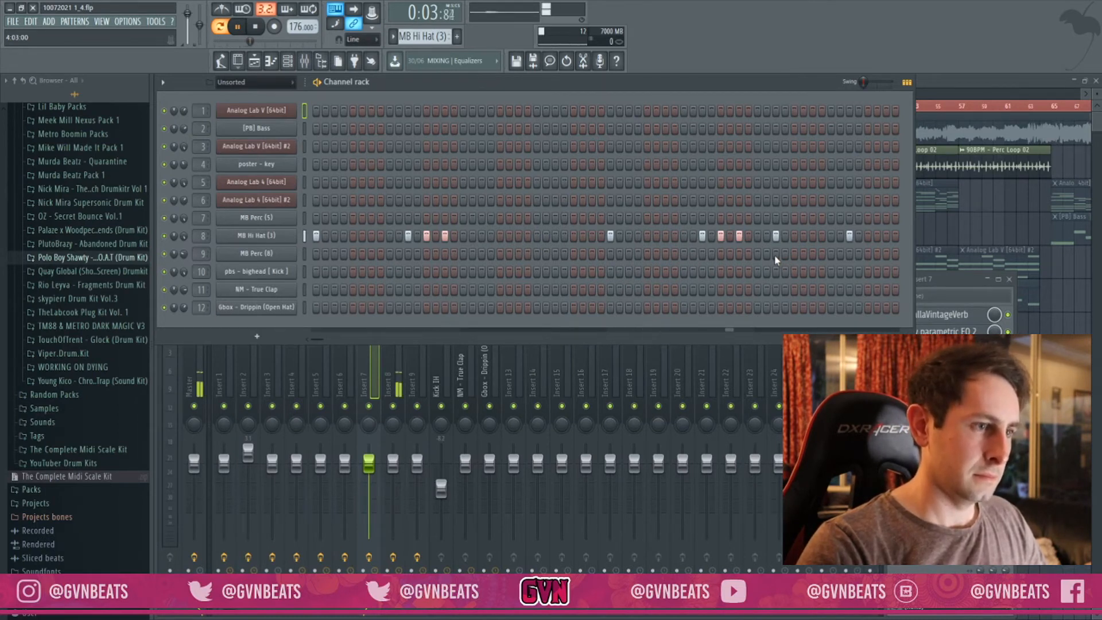
key(space)
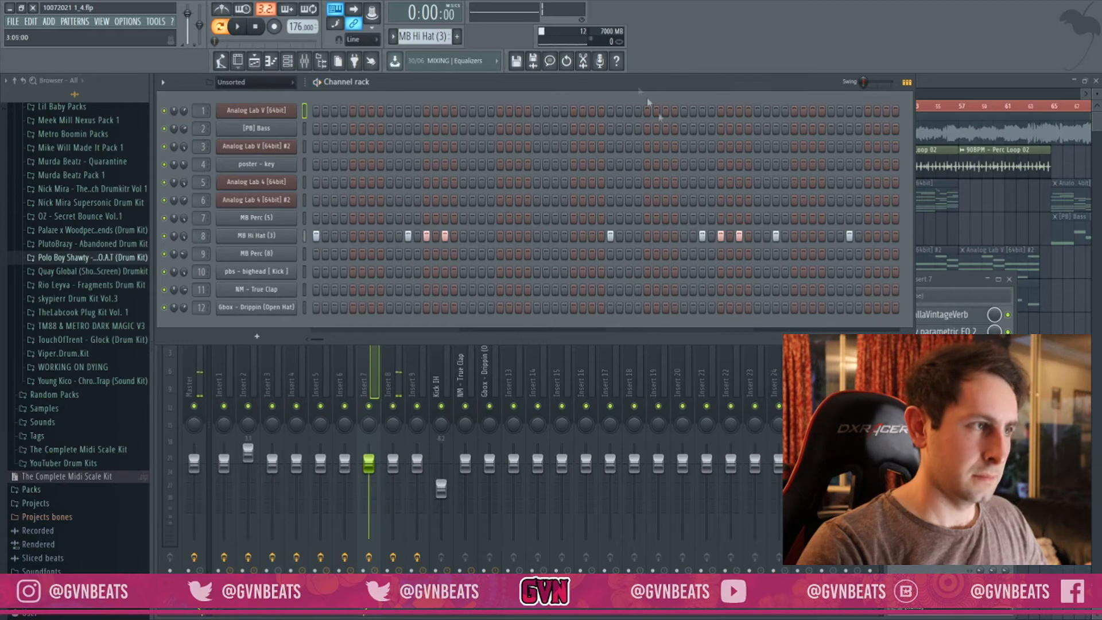
Switch to the MB Perc (8) pattern and review the Fruity Parametric EQ 2 curve on mixer Insert 9
scroll(424, 33, up, 1)
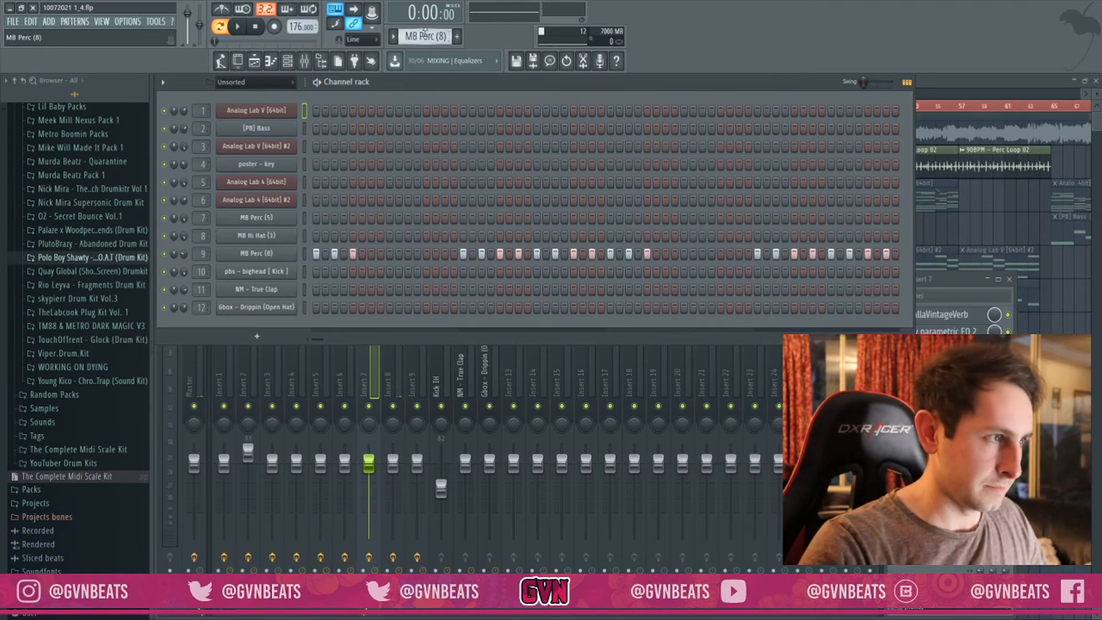
click(415, 383)
click(535, 105)
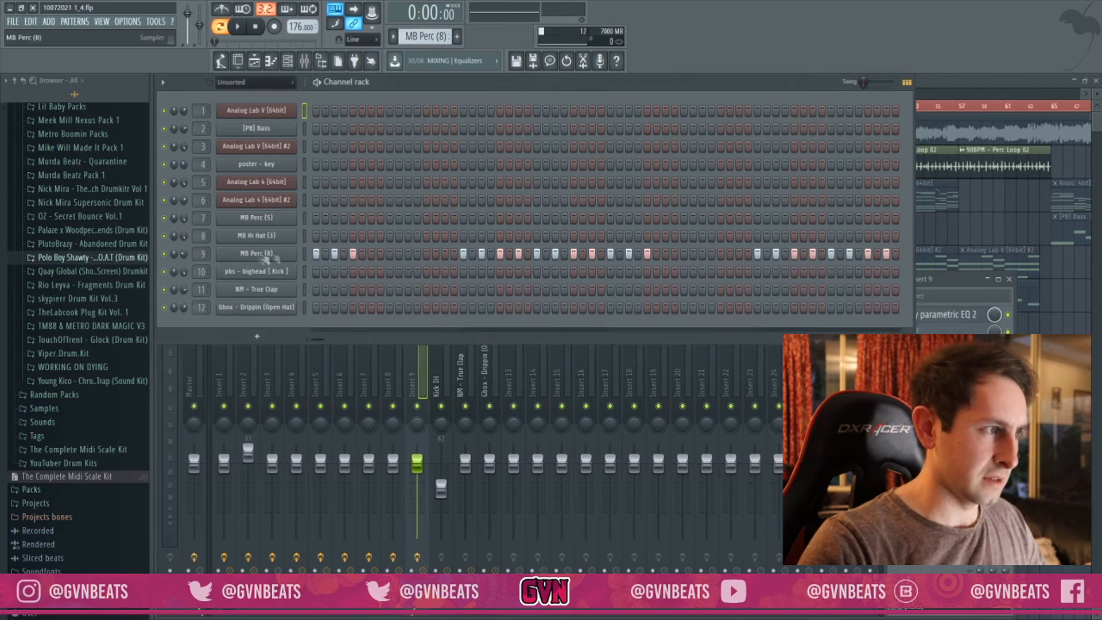
click(958, 316)
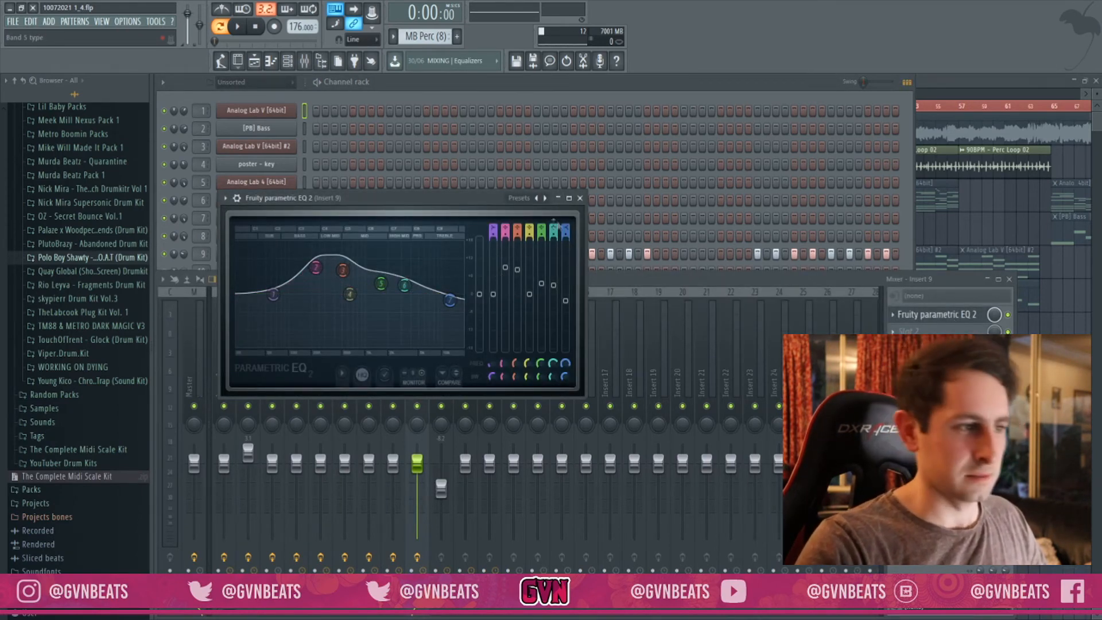
click(581, 199)
click(497, 136)
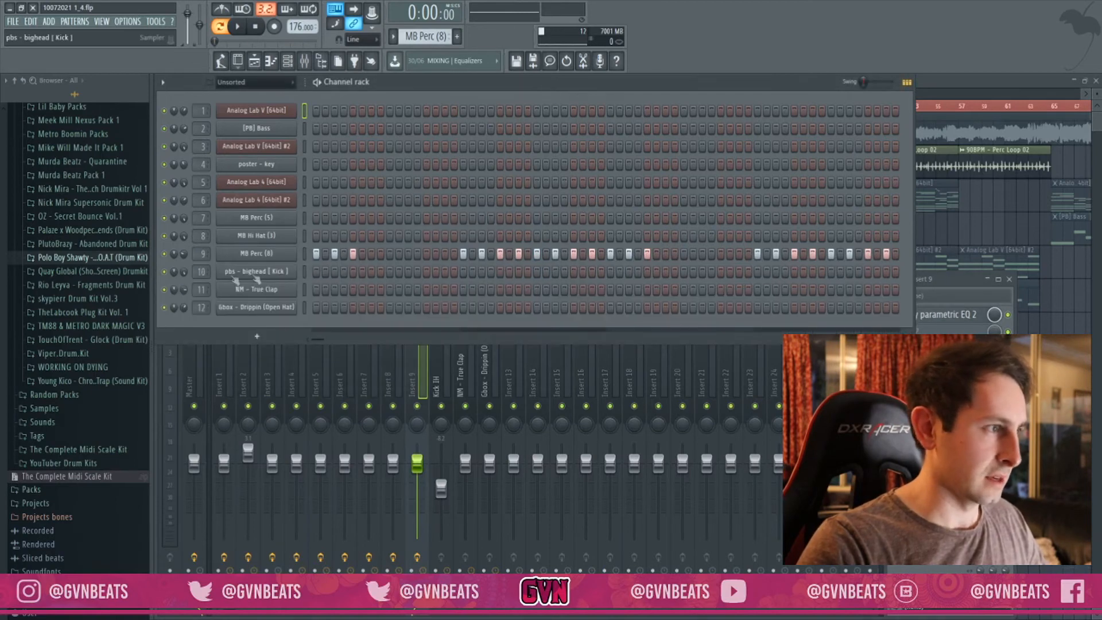
Play the MB Perc (8) pattern, then inspect its notes in the piano roll and close it
key(space)
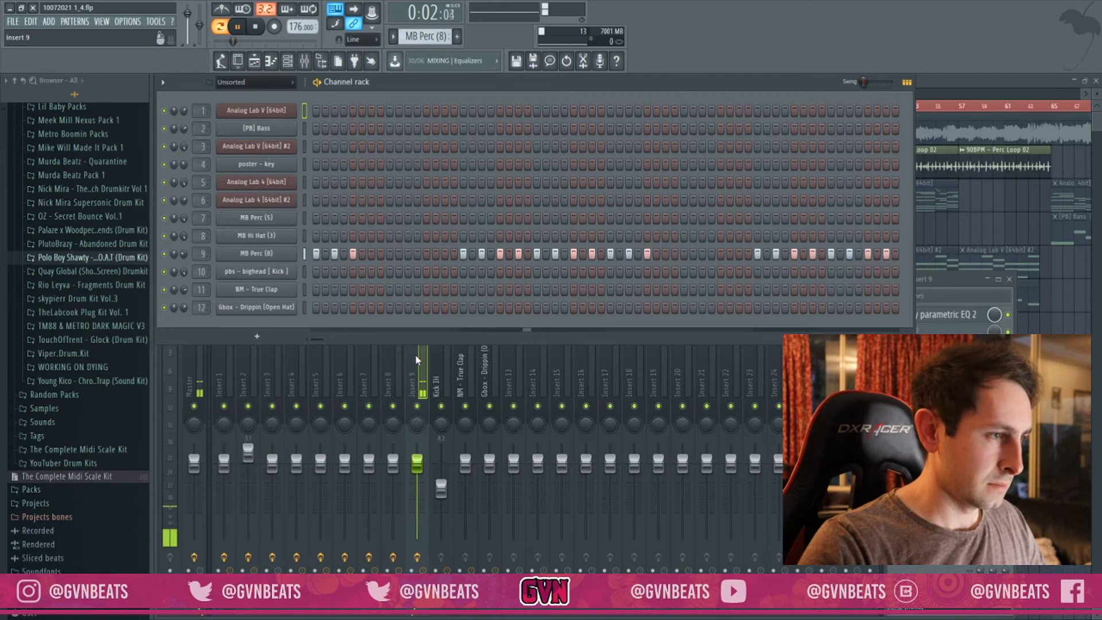
click(282, 254)
key(space)
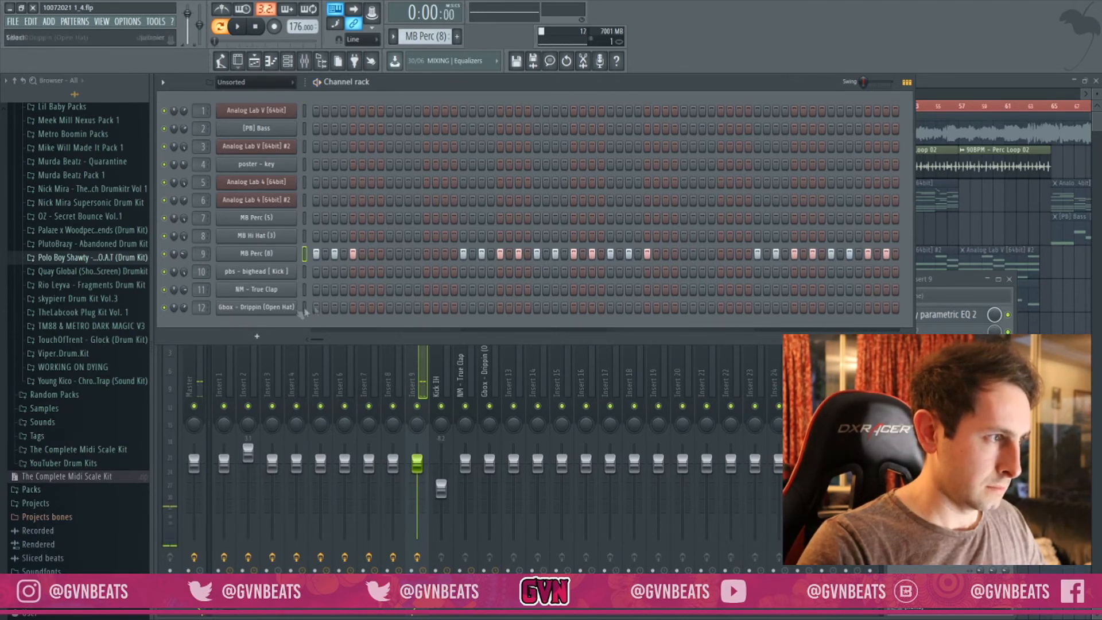
key(F7)
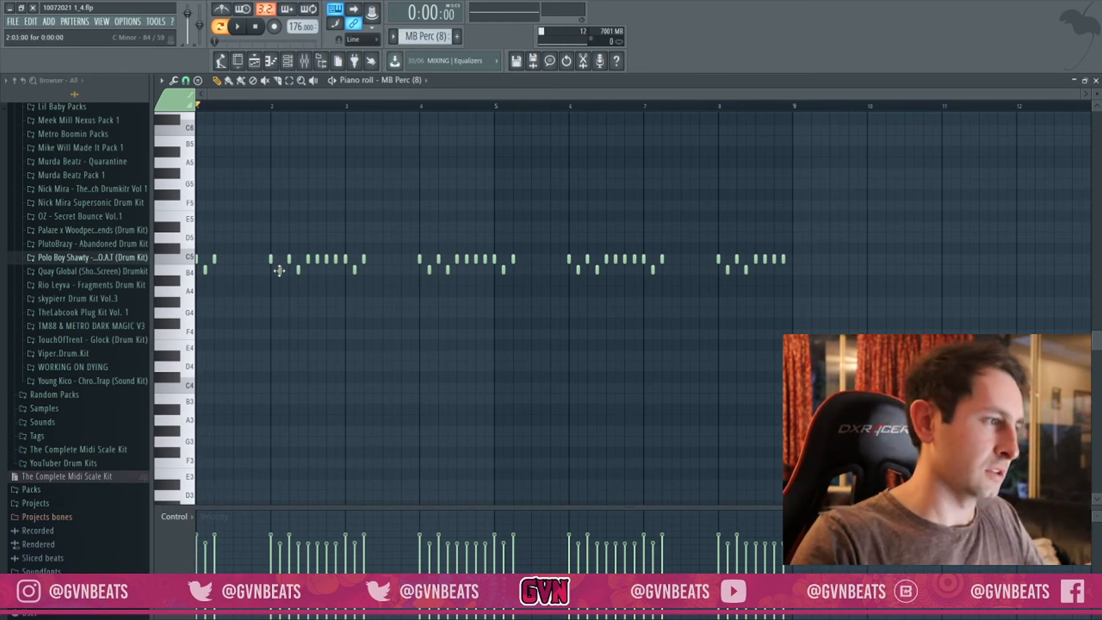
click(1096, 80)
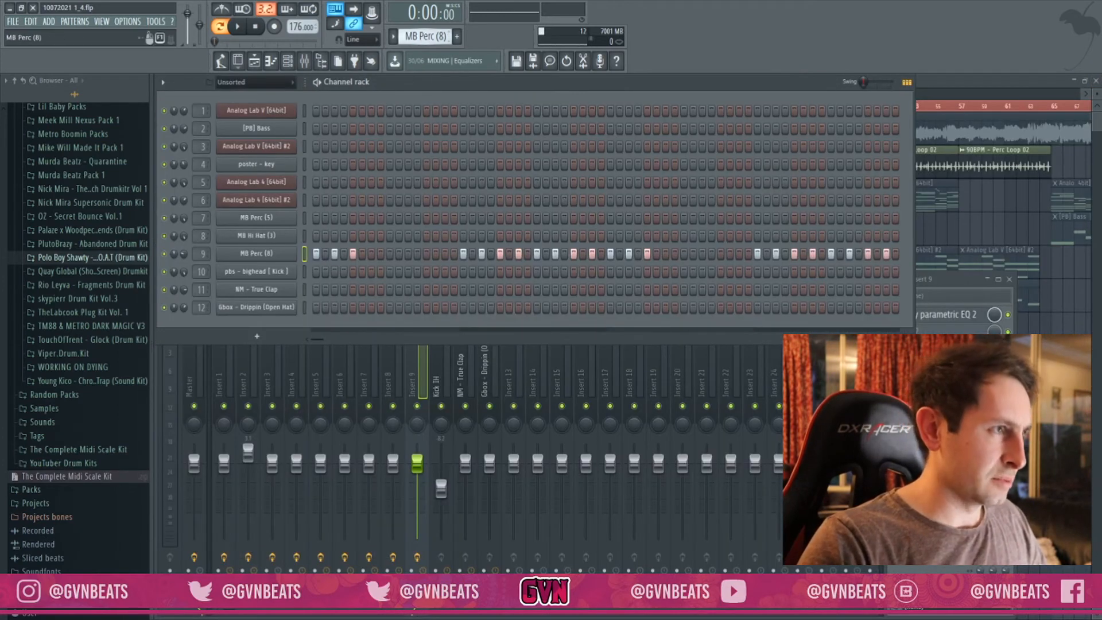
Switch to Pattern 12, bring the playlist forward and select bars 33 to 41 as the playback range
drag(425, 37, 425, 46)
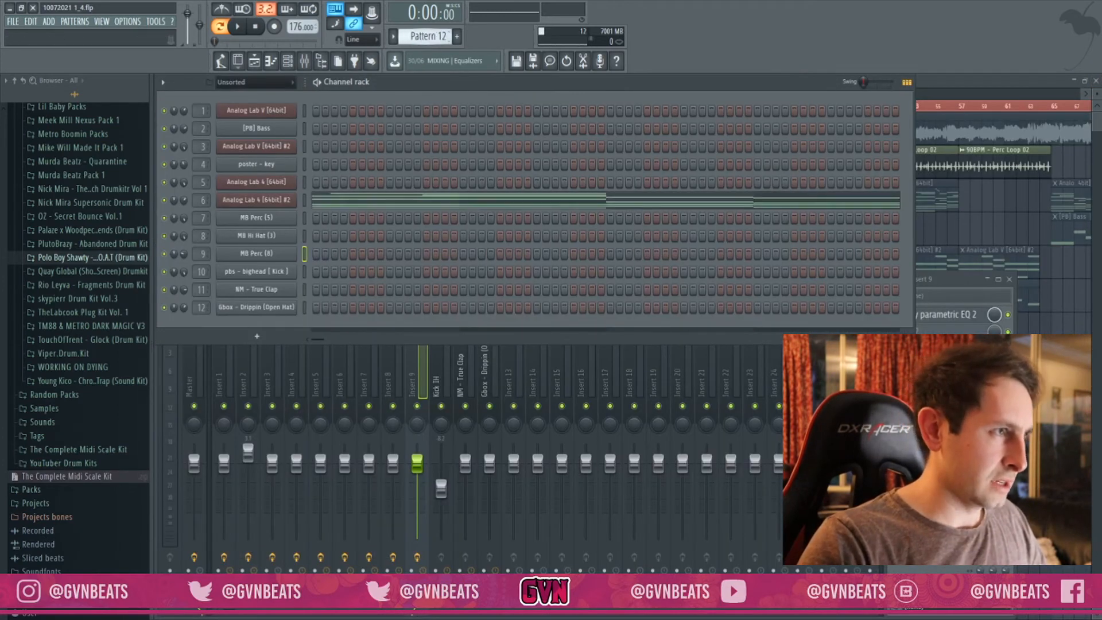
click(946, 91)
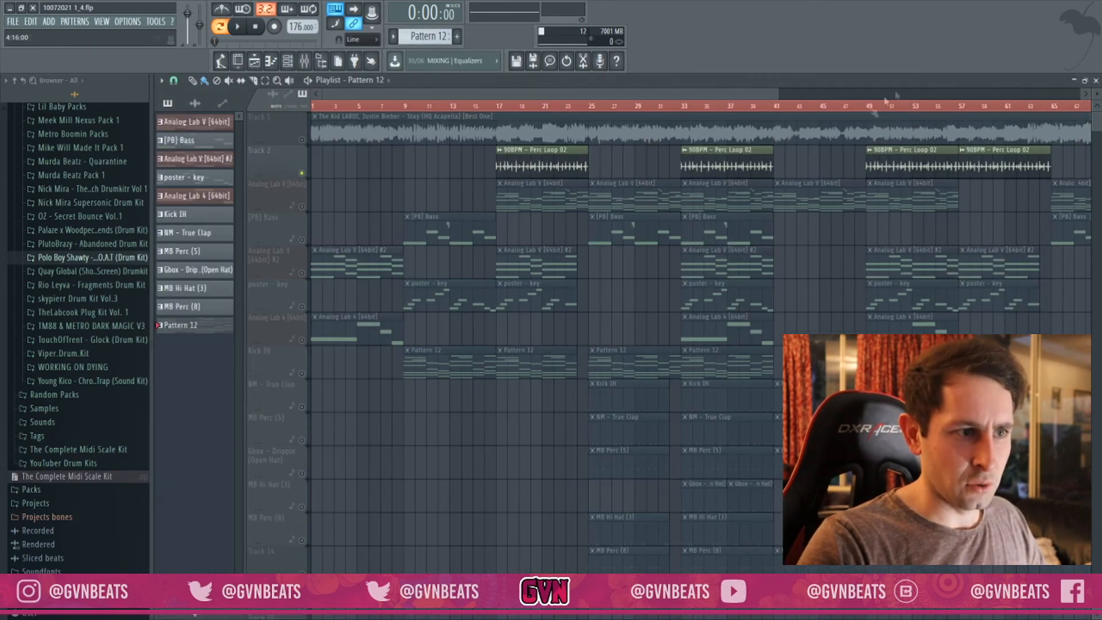
ctrl+click(684, 107)
scroll(1070, 108, down, 5)
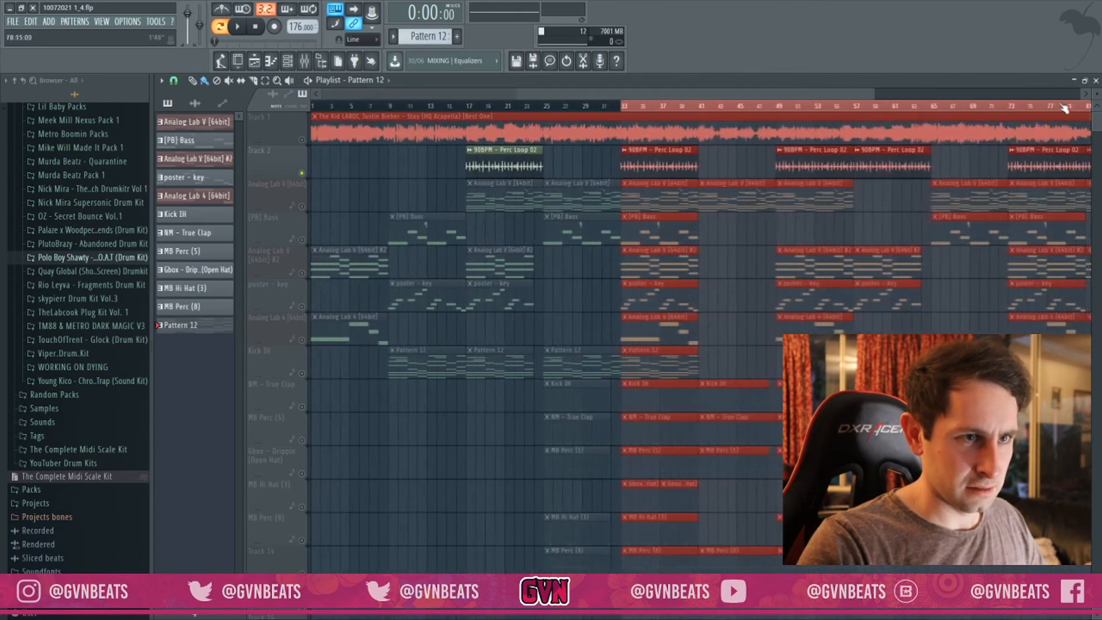
drag(1064, 108, 635, 106)
scroll(670, 239, down, 3)
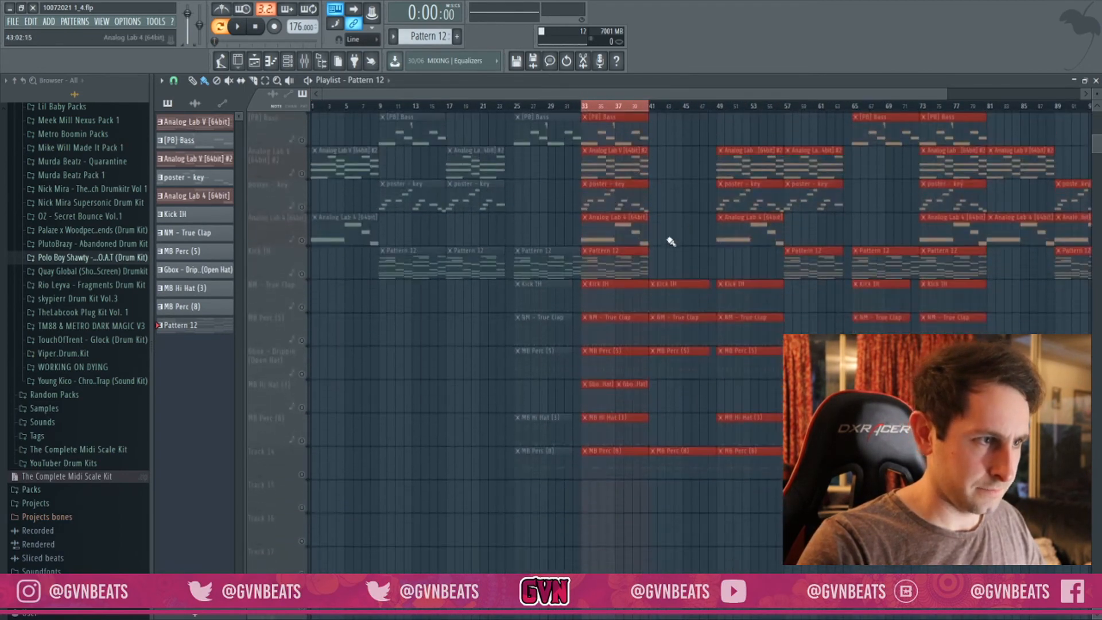
Unmute the drum tracks from NM - True Clap down to Track 14 and play the selected range in song mode
drag(303, 316, 306, 445)
scroll(616, 313, up, 3)
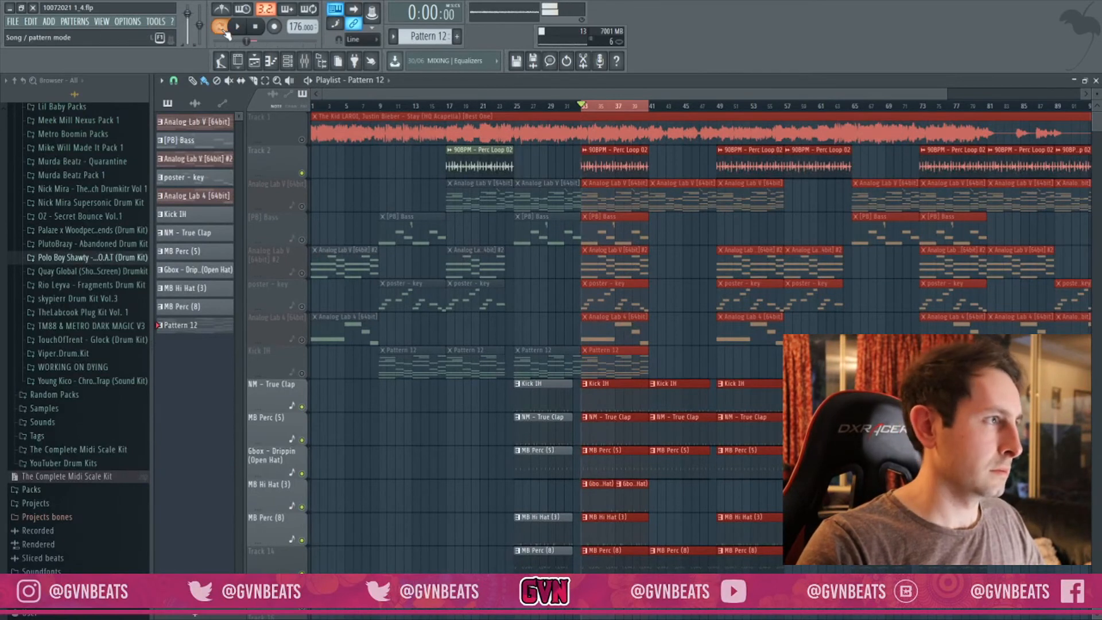
click(224, 29)
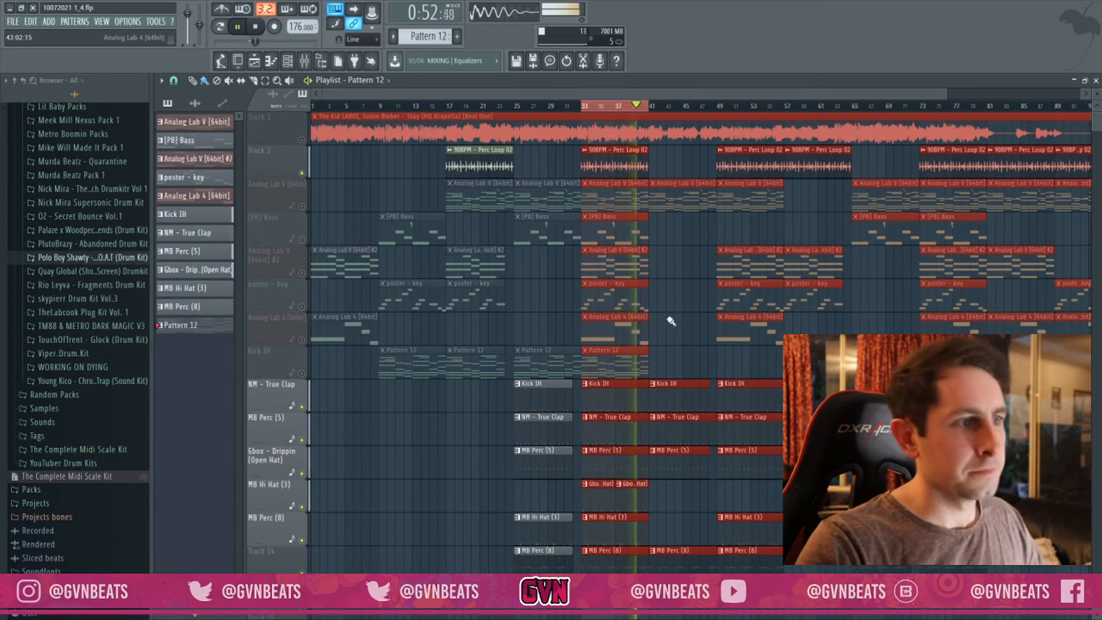
key(space)
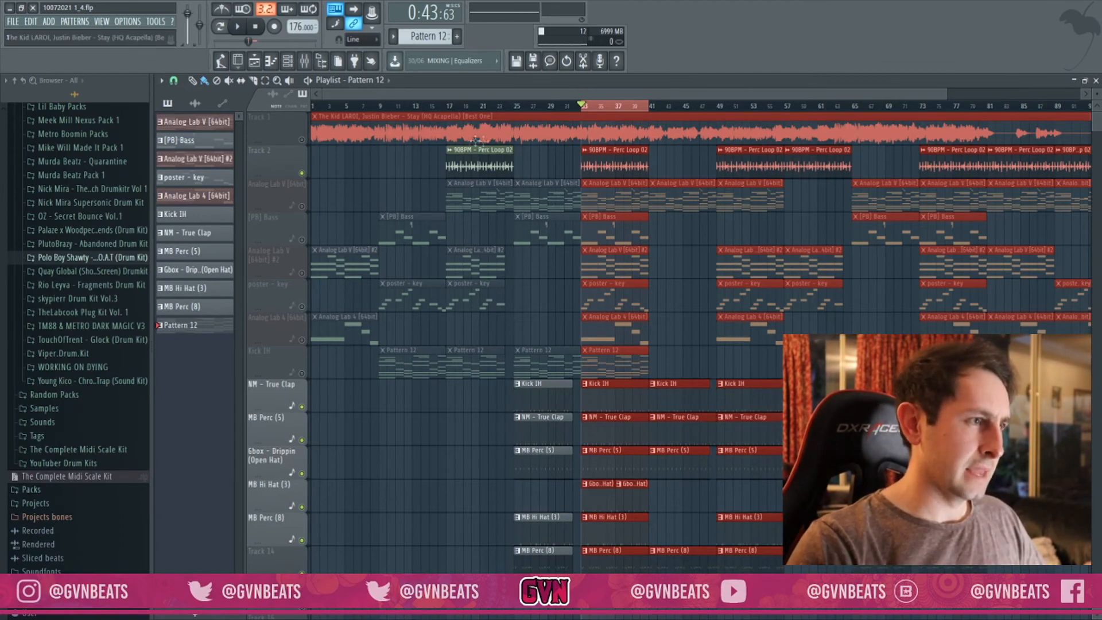
Unmute the melody tracks alongside the drums and perc loop, keeping the acapella on Track 1 muted
right_click(303, 174)
right_click(303, 173)
click(302, 141)
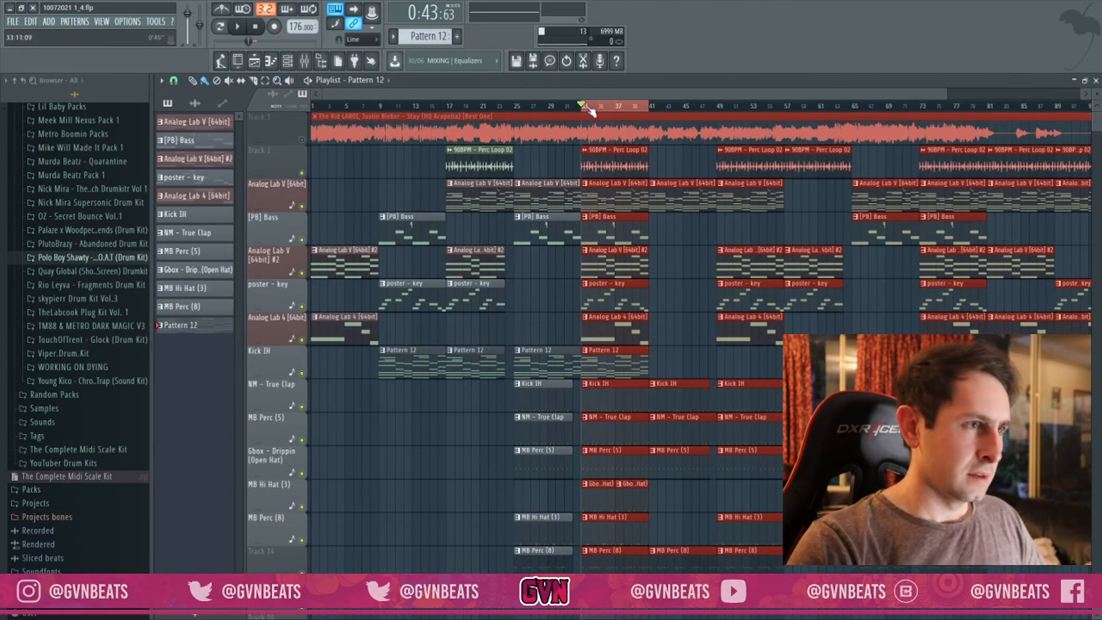
Set the playlist's time selection to bars 1 to 49 and play the full arrangement from bar 33
scroll(588, 109, down, 4)
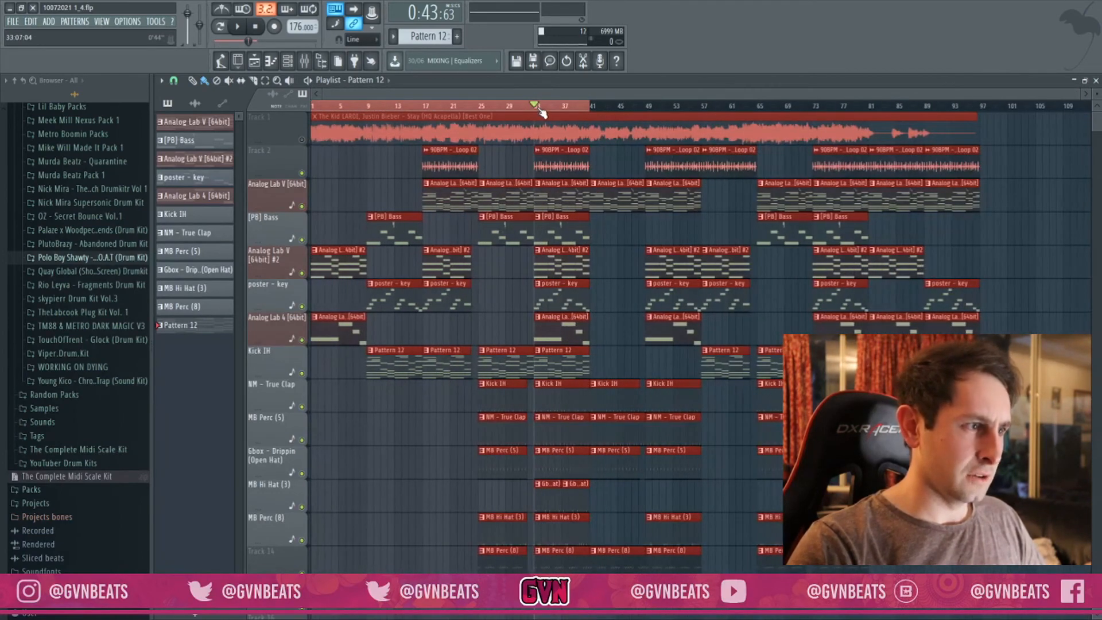
scroll(504, 309, down, 1)
scroll(508, 183, up, 1)
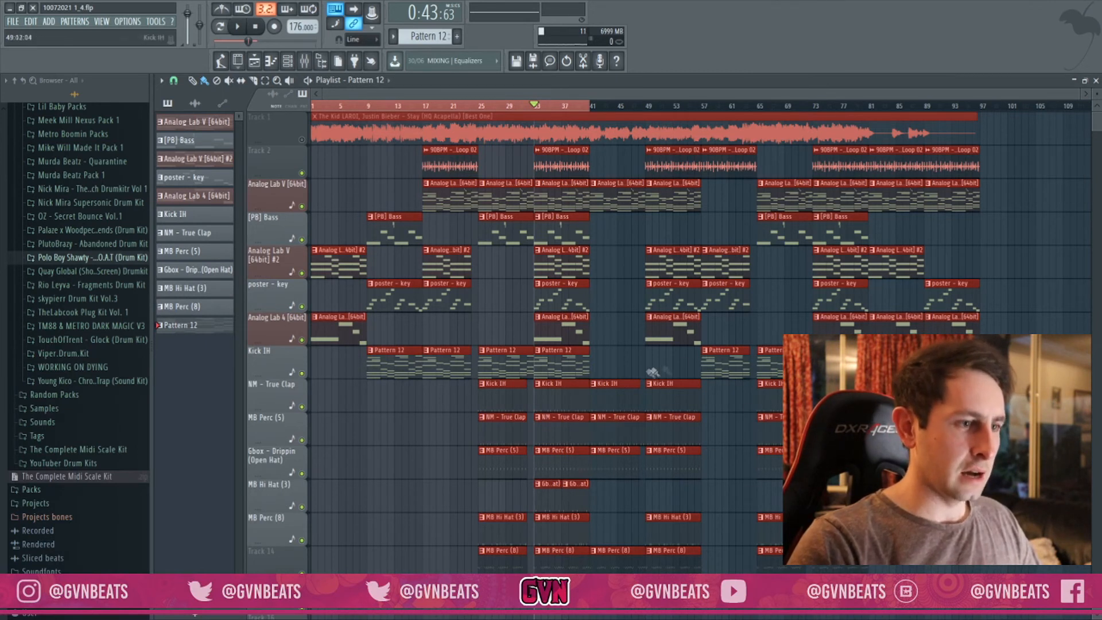
right_click(646, 107)
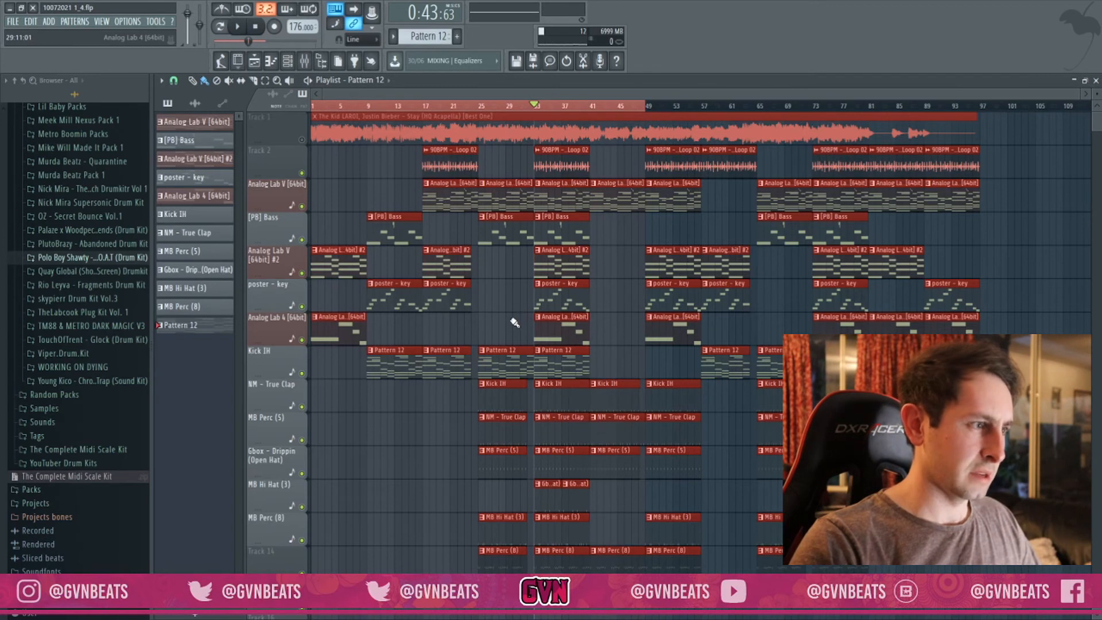
key(space)
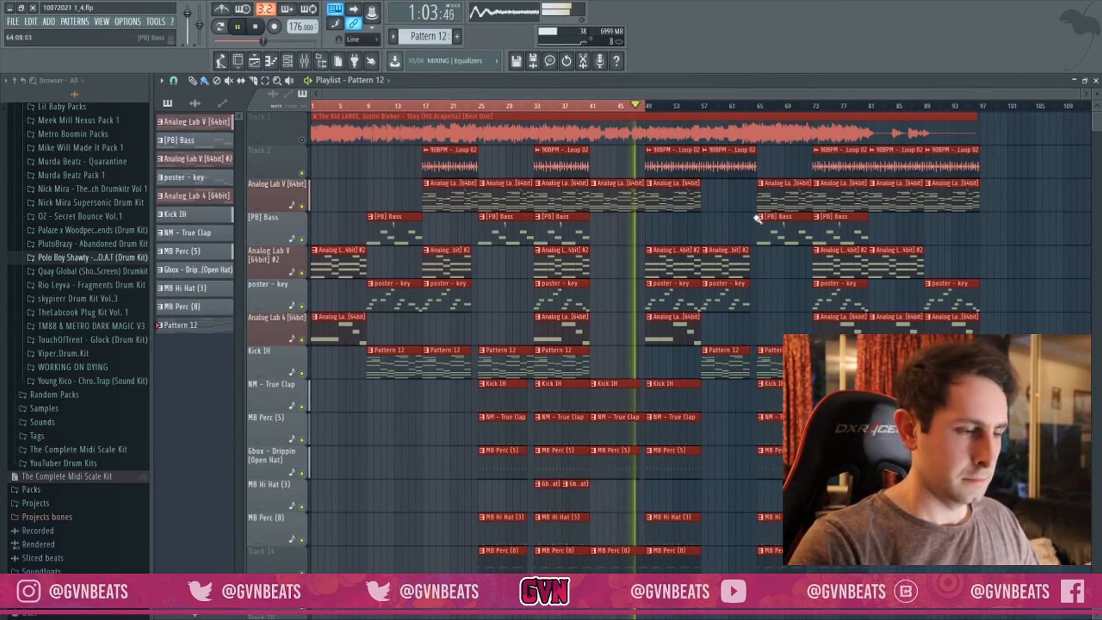
key(space)
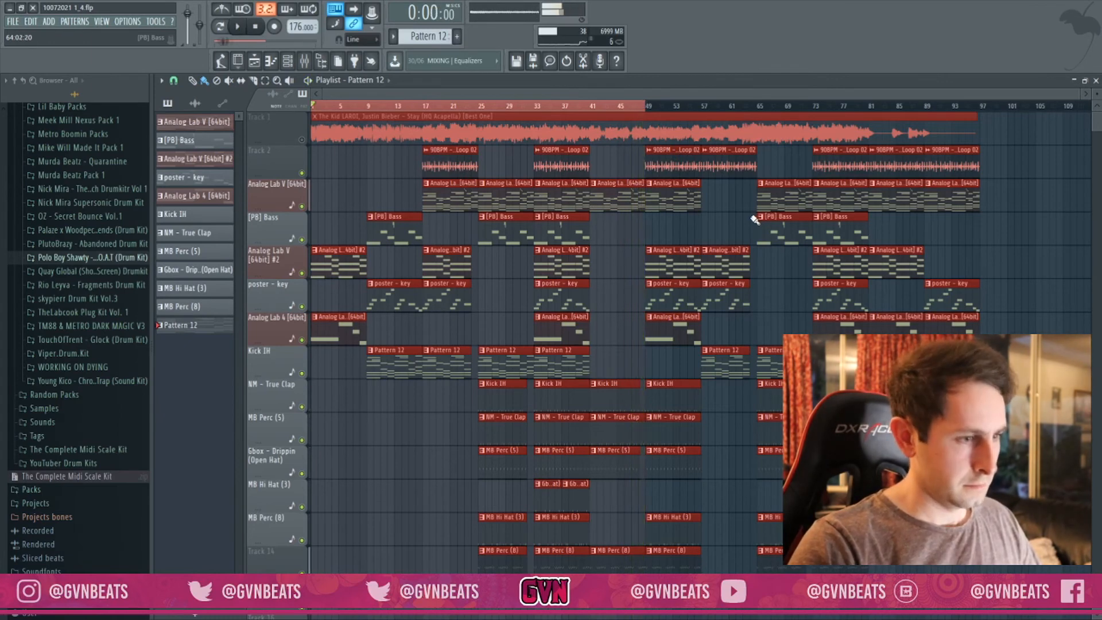